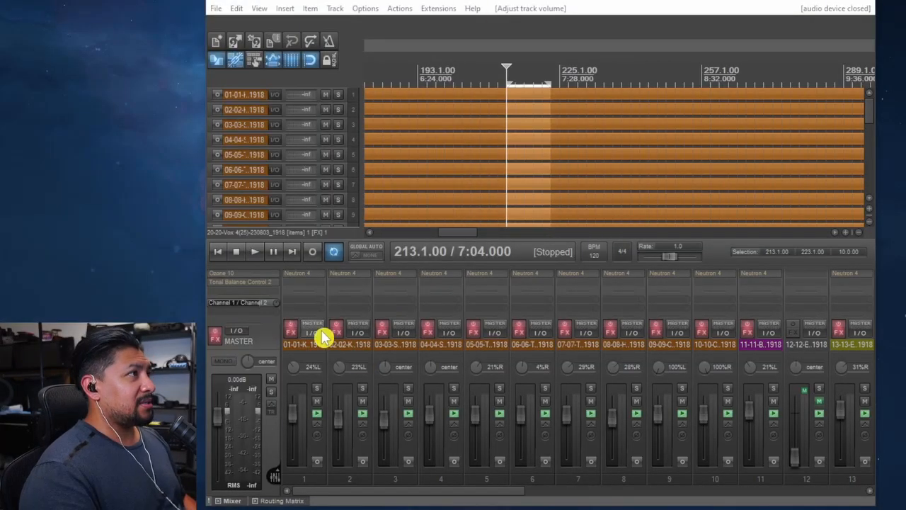
# Look through mixer channels 1 to 32 and the master, reviewing the plug-ins inserted on each.
pyautogui.moveTo(329, 490); pyautogui.dragTo(734, 501)
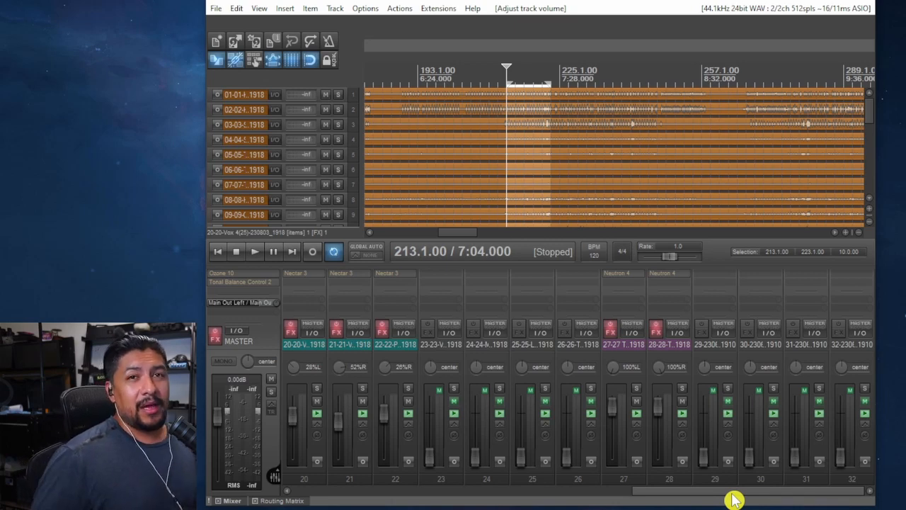
pyautogui.moveTo(733, 499); pyautogui.dragTo(356, 498)
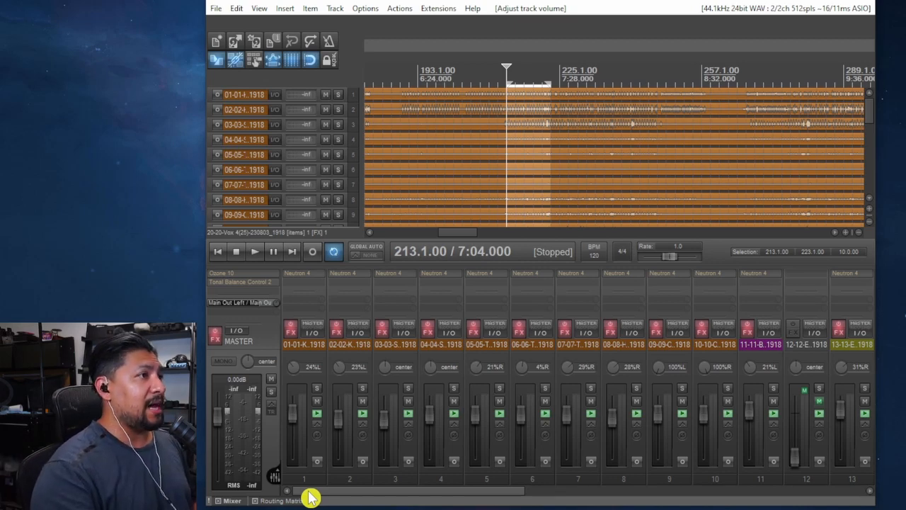
pyautogui.moveTo(399, 495); pyautogui.dragTo(530, 493)
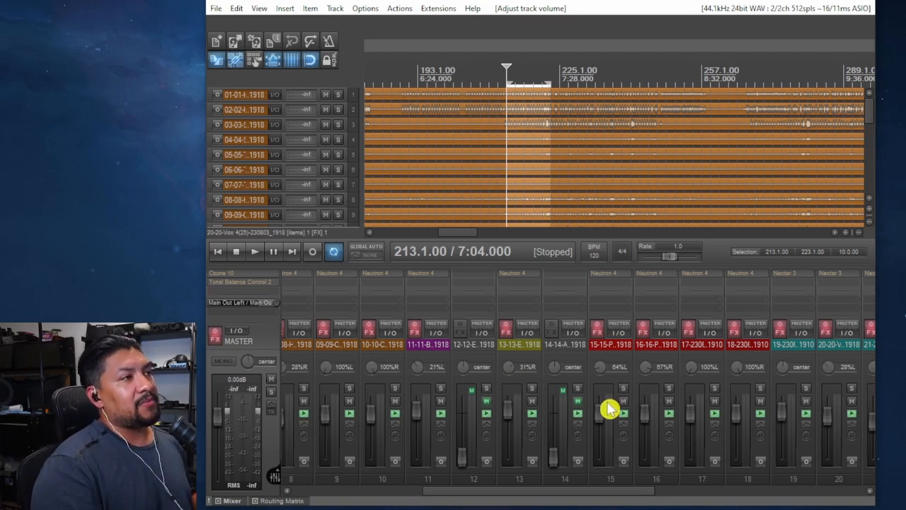
pyautogui.moveTo(629, 491); pyautogui.dragTo(654, 493)
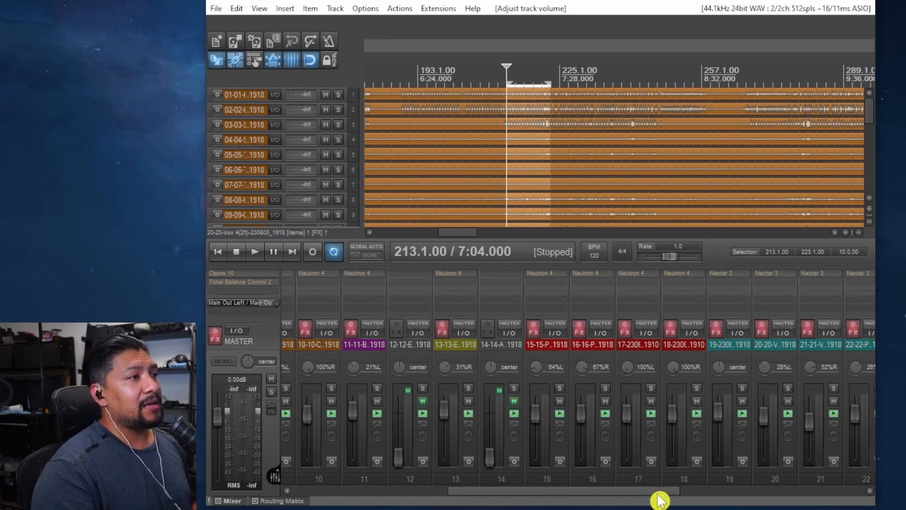
pyautogui.moveTo(658, 498); pyautogui.dragTo(734, 496)
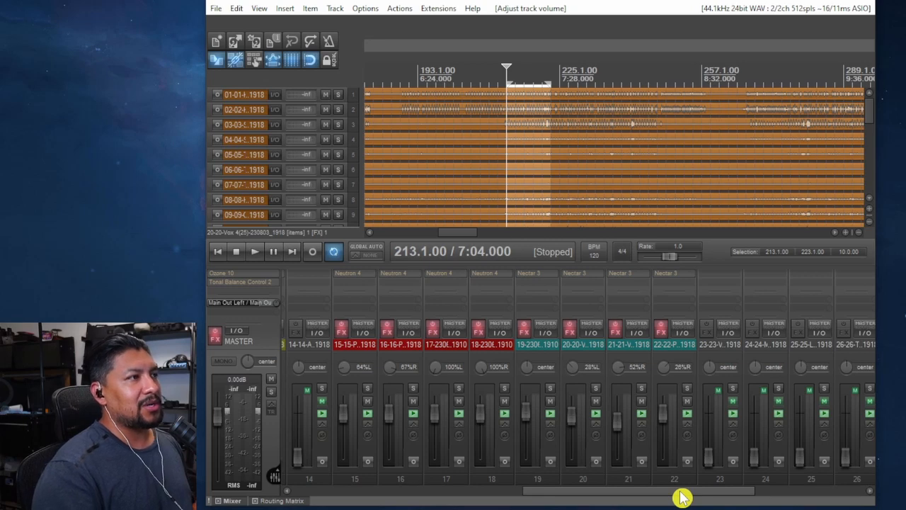
pyautogui.moveTo(681, 498); pyautogui.dragTo(707, 497)
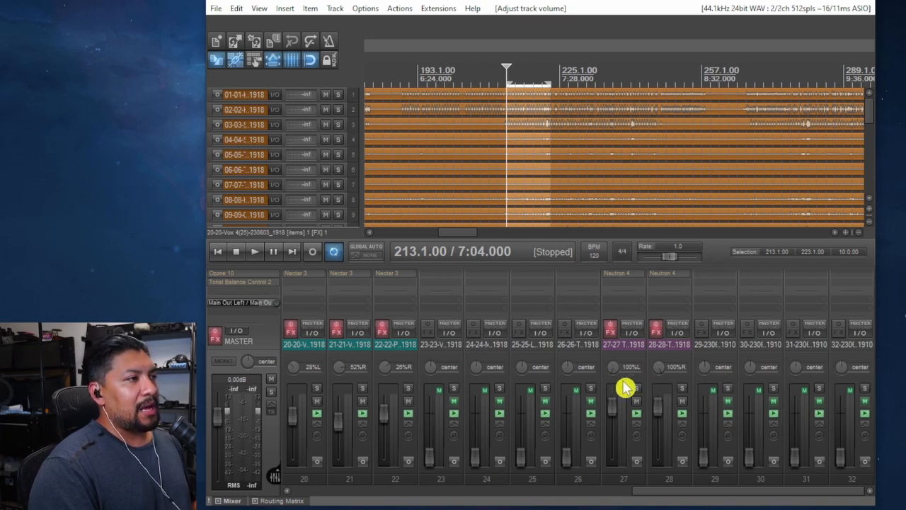
pyautogui.moveTo(692, 492); pyautogui.dragTo(415, 504)
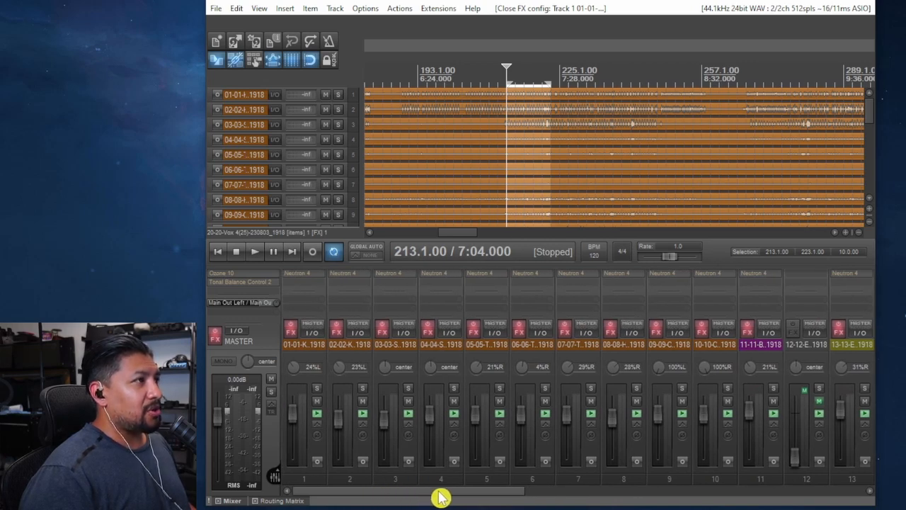
pyautogui.moveTo(510, 494); pyautogui.dragTo(844, 499)
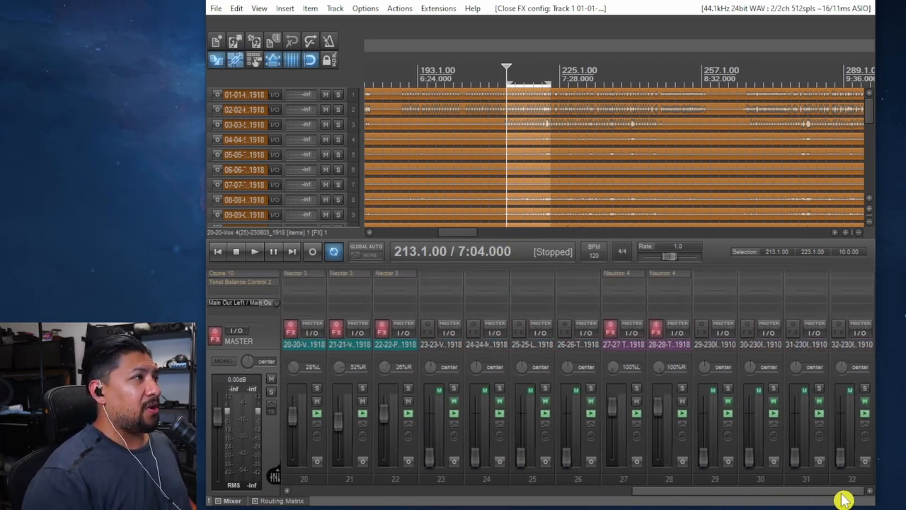
pyautogui.moveTo(763, 493); pyautogui.dragTo(666, 500)
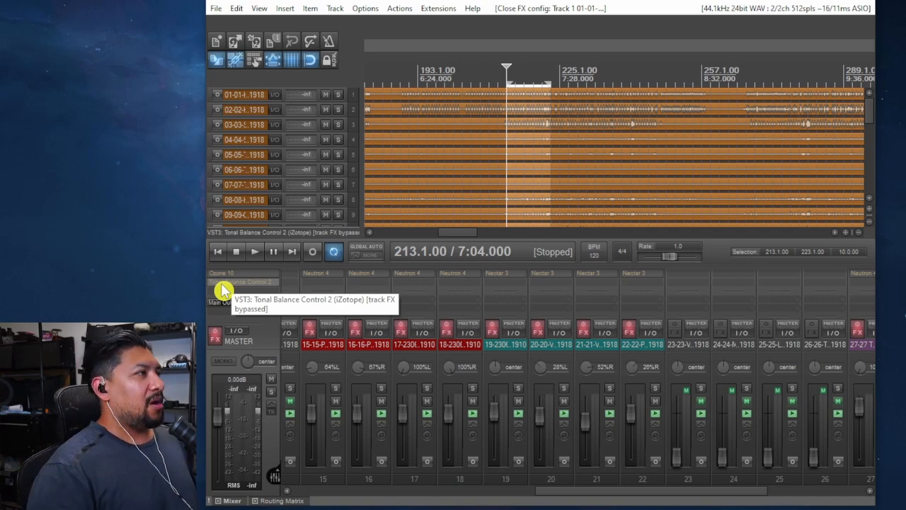
pyautogui.moveTo(572, 491); pyautogui.dragTo(286, 500)
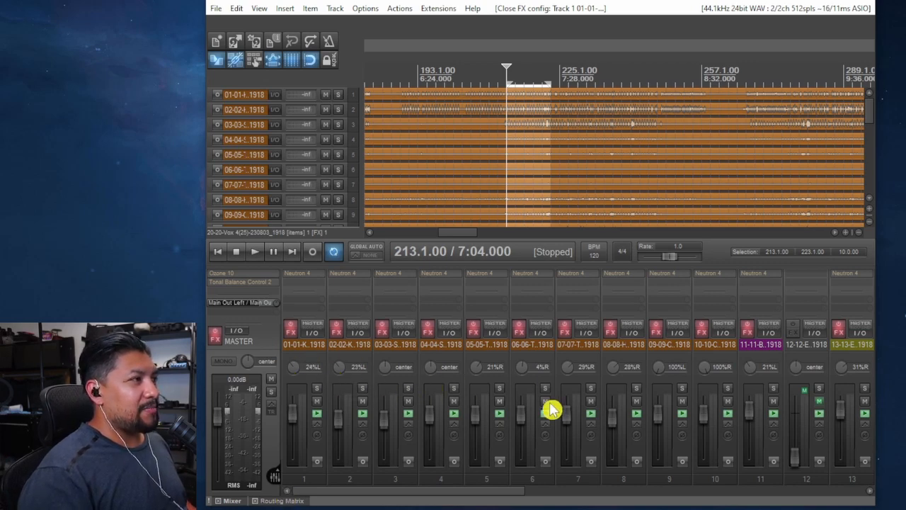
pyautogui.moveTo(435, 492); pyautogui.dragTo(457, 496)
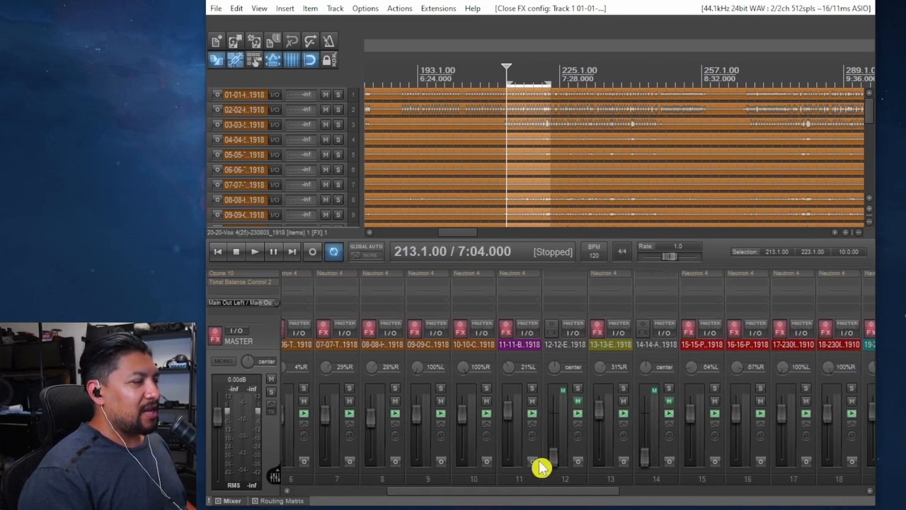
pyautogui.moveTo(531, 493); pyautogui.dragTo(788, 504)
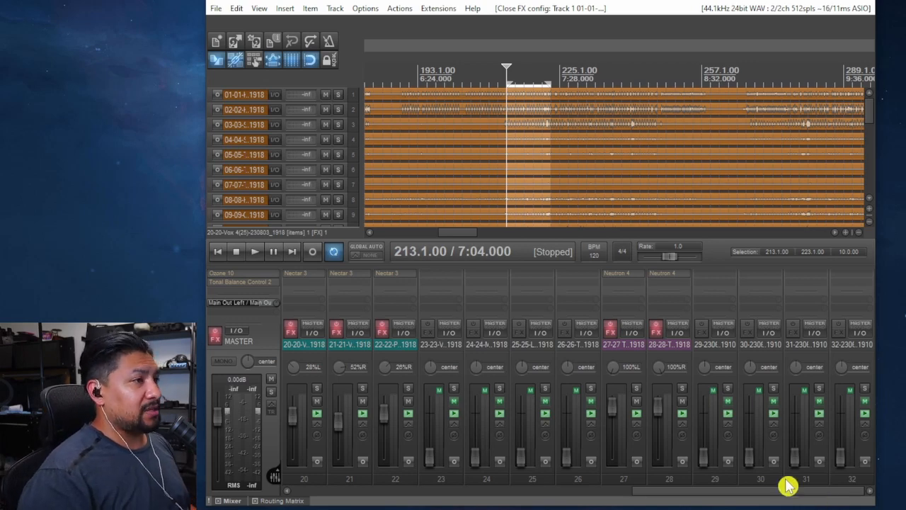
pyautogui.hscroll(-10, 679, 499)
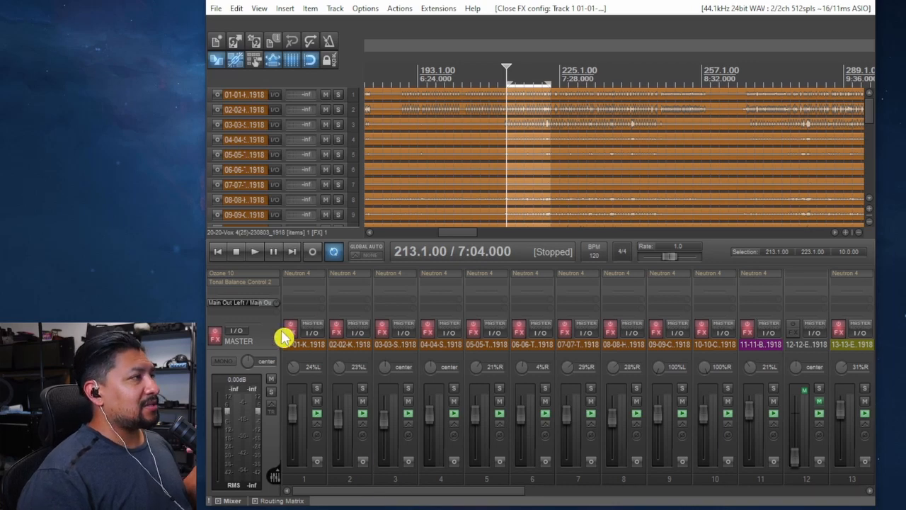
# Solo the kick out track (track 1) and briefly play the looped section.
pyautogui.click(317, 388)
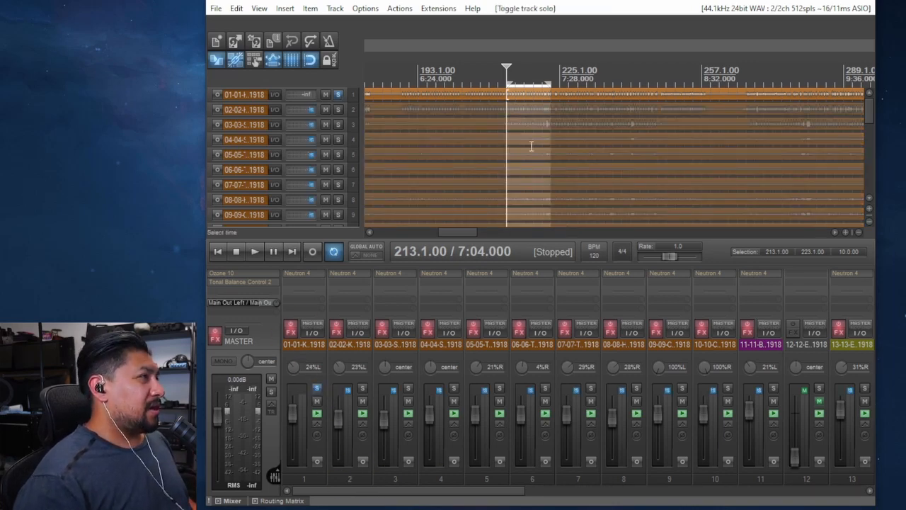
pyautogui.press('space')
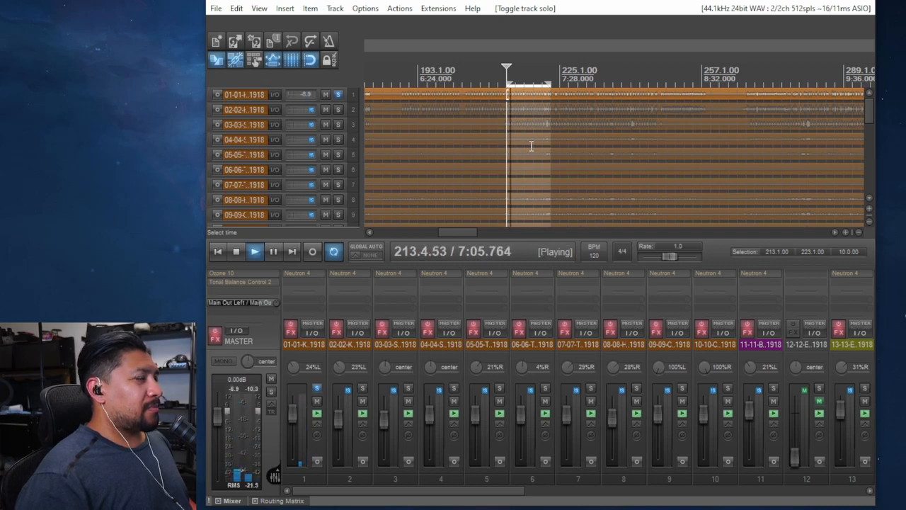
pyautogui.press('space')
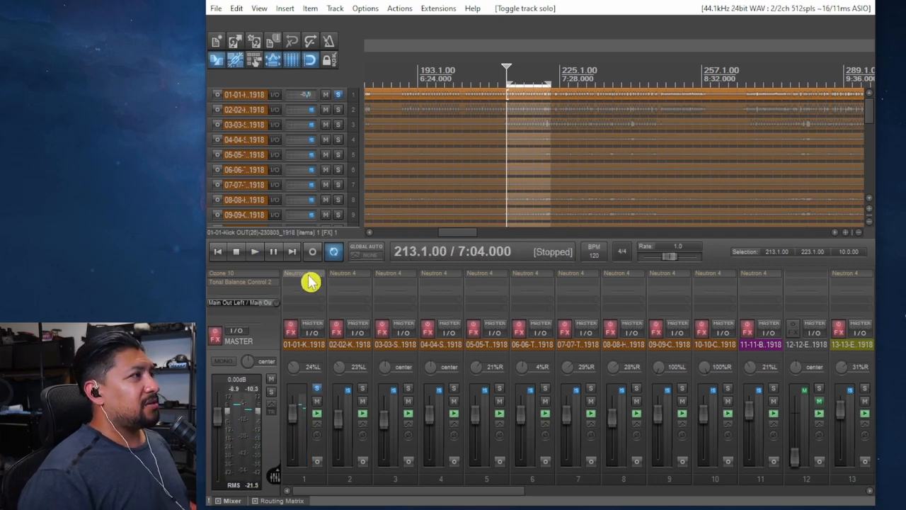
# View the Assistant View of Neutron 4 on the kick out track, and close the plug-in.
pyautogui.click(310, 282)
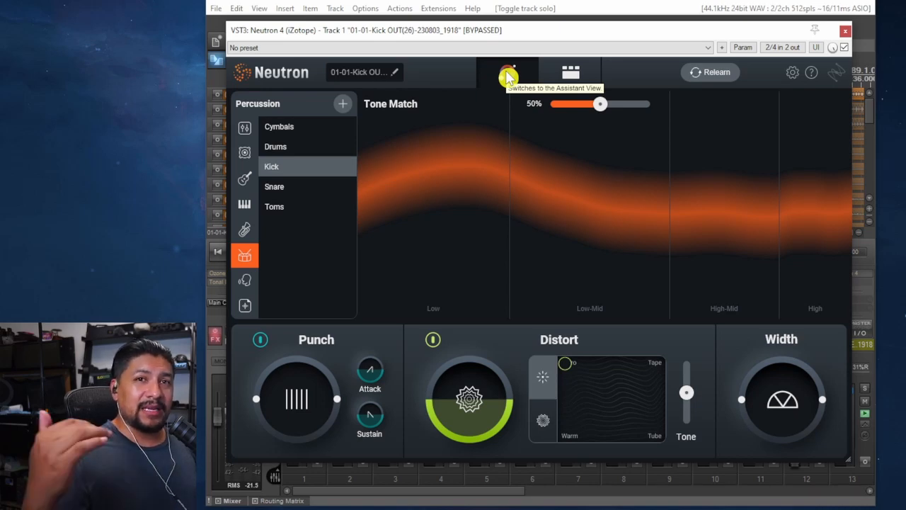
pyautogui.click(507, 75)
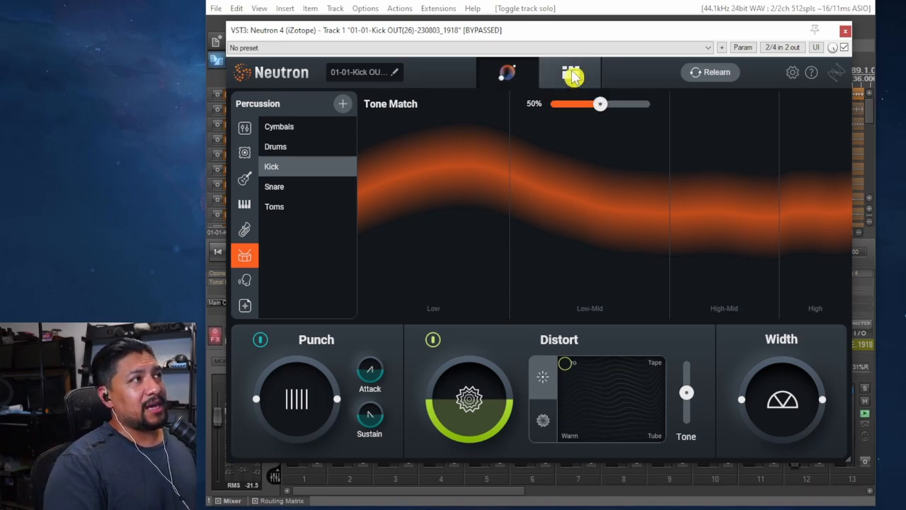
pyautogui.click(508, 75)
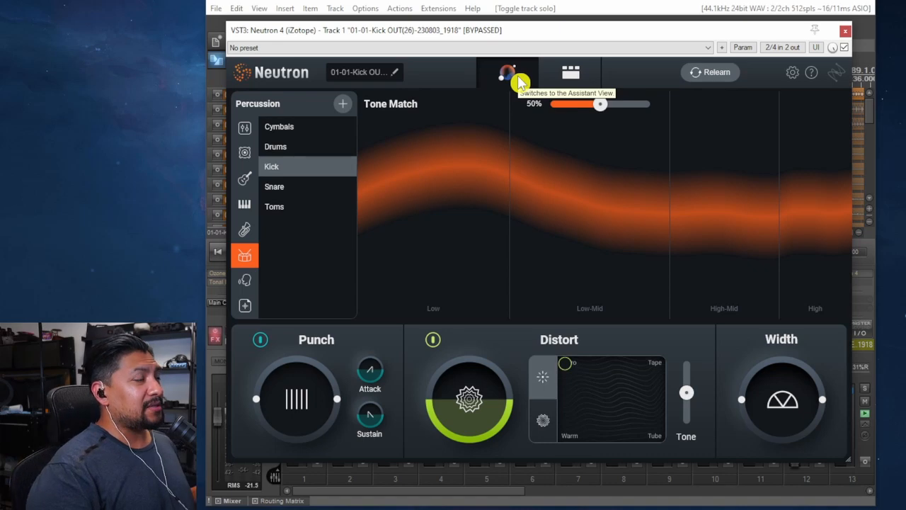
pyautogui.click(846, 30)
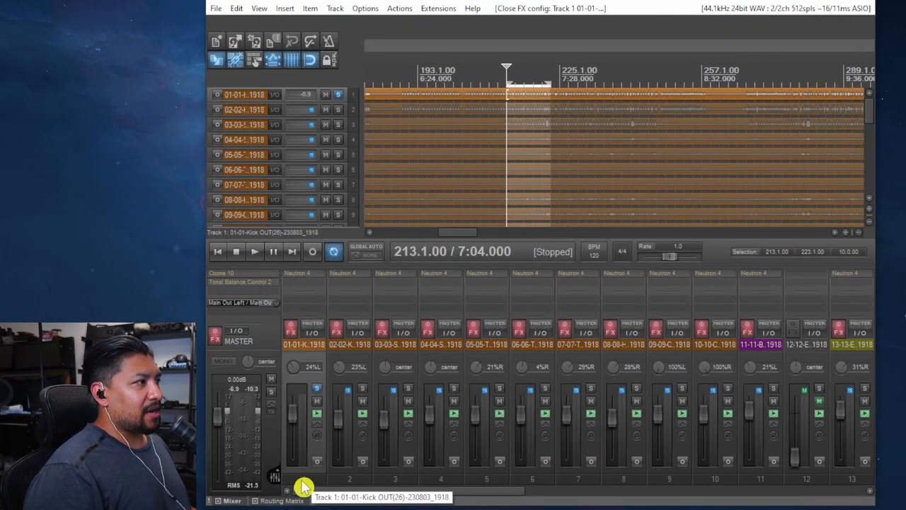
# Select drum tracks 1 to 10, solo them together and play the looped section.
pyautogui.keyDown('shift'); pyautogui.click(710, 482); pyautogui.keyUp('shift')
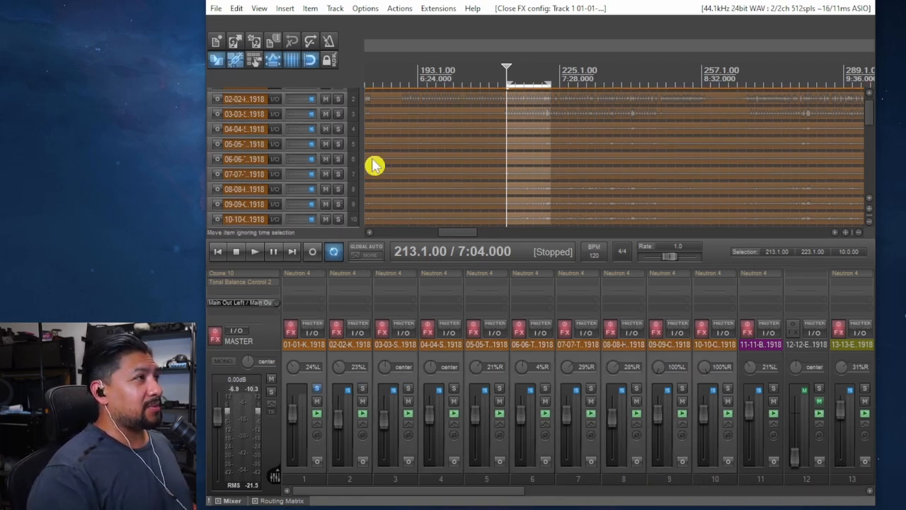
pyautogui.scroll(-2, 354, 177)
pyautogui.scroll(3, 354, 176)
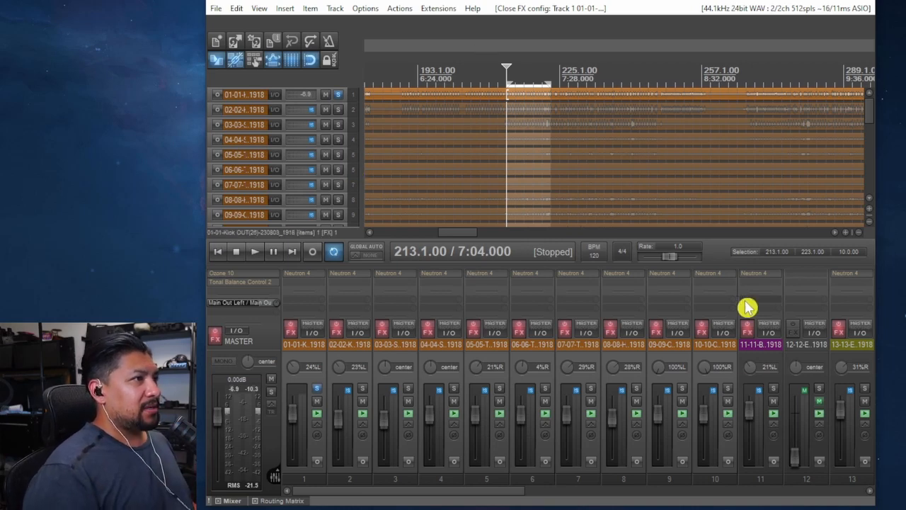
pyautogui.click(727, 389)
pyautogui.press('space')
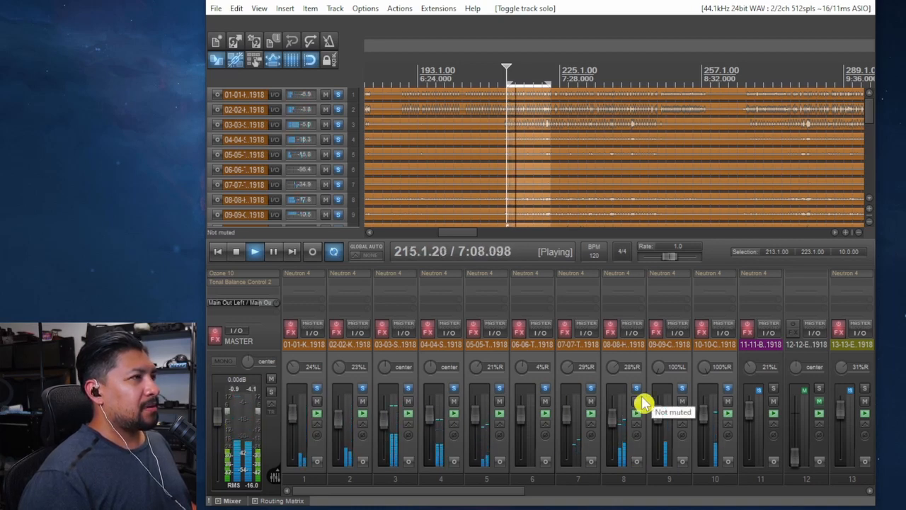
# Enable the effects on drum tracks 1 to 10 during playback to hear them processed, and stop playback.
pyautogui.click(309, 276)
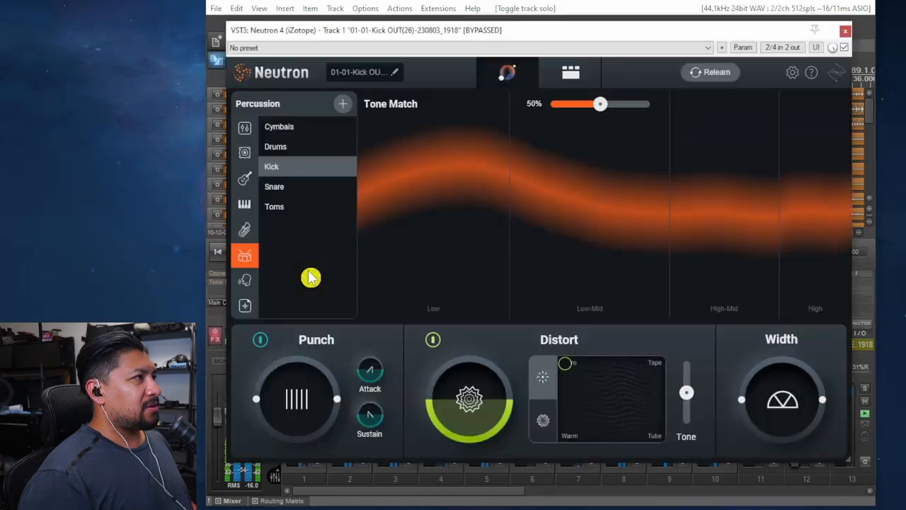
pyautogui.click(846, 31)
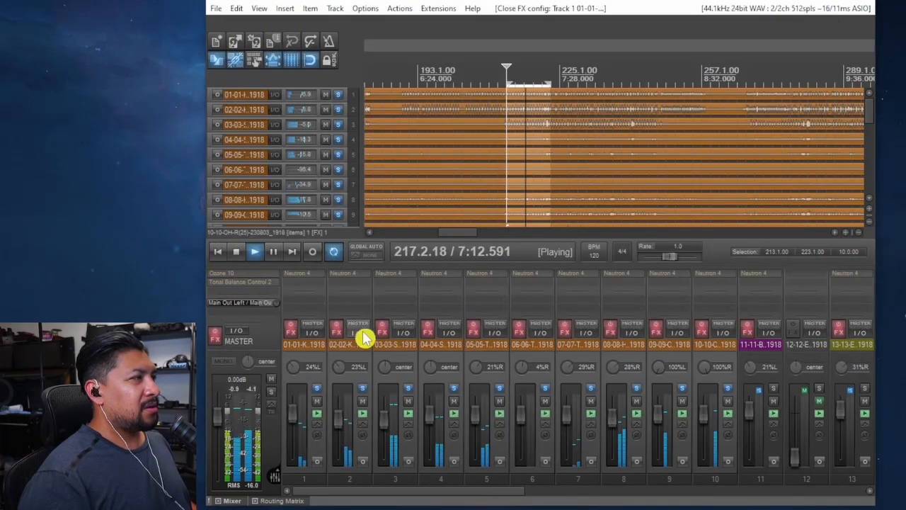
pyautogui.click(292, 338)
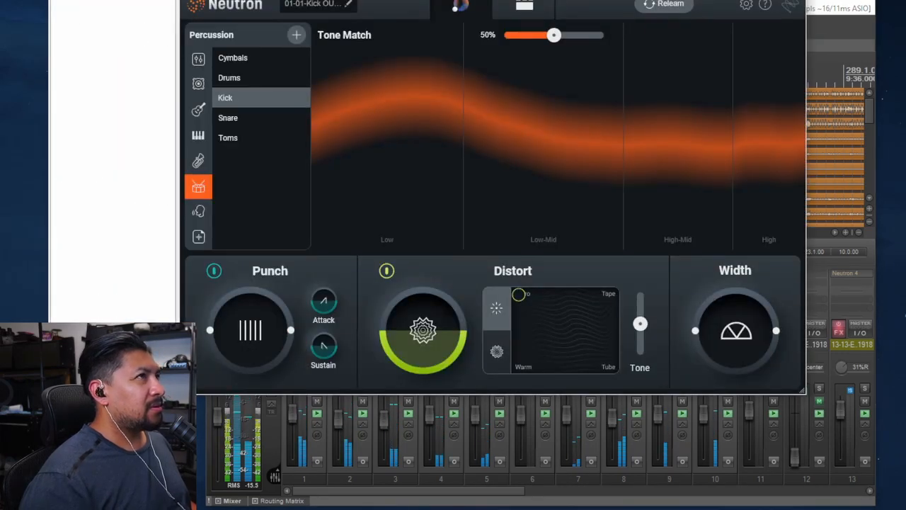
pyautogui.click(793, 1)
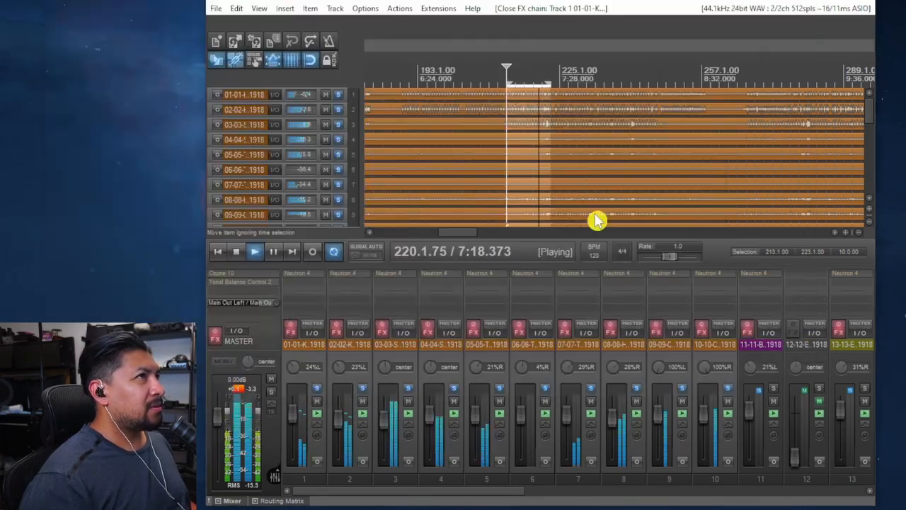
pyautogui.click(292, 328)
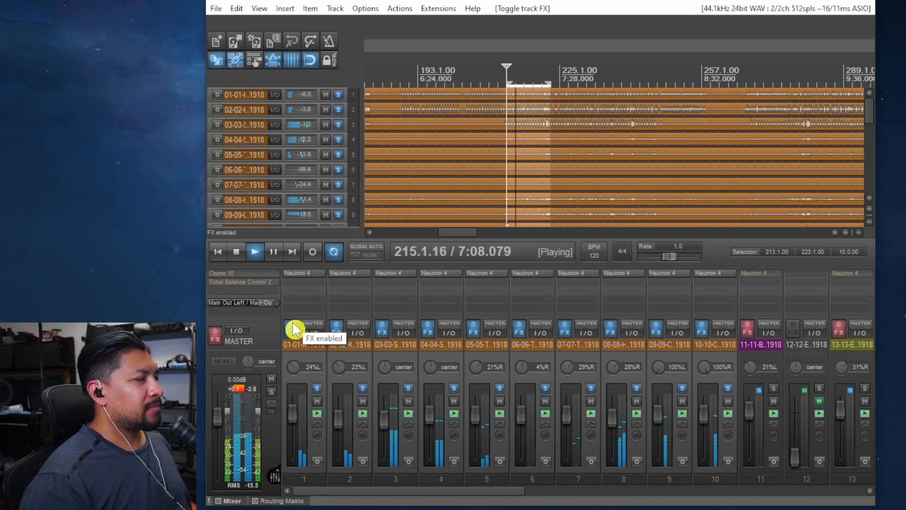
pyautogui.press('space')
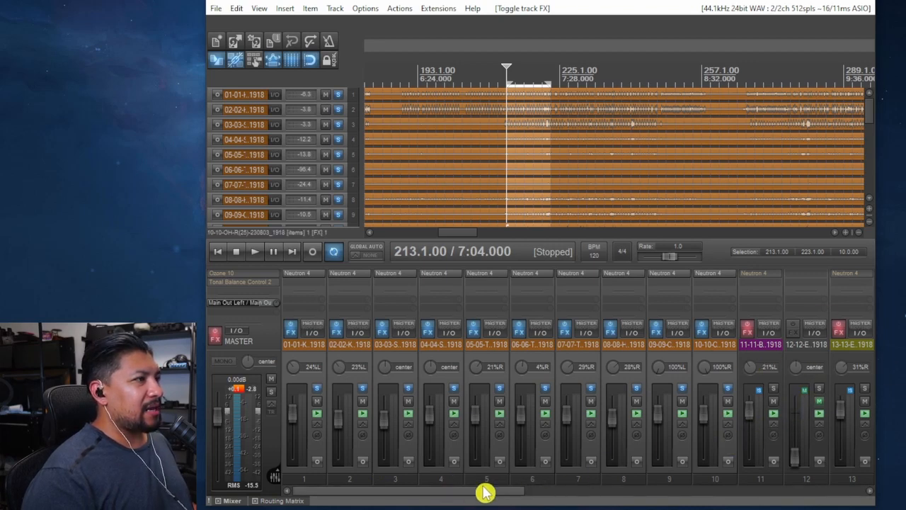
# Play the loop, add the bass (track 11) to the soloed tracks and enable its effects.
pyautogui.moveTo(495, 492); pyautogui.dragTo(588, 500)
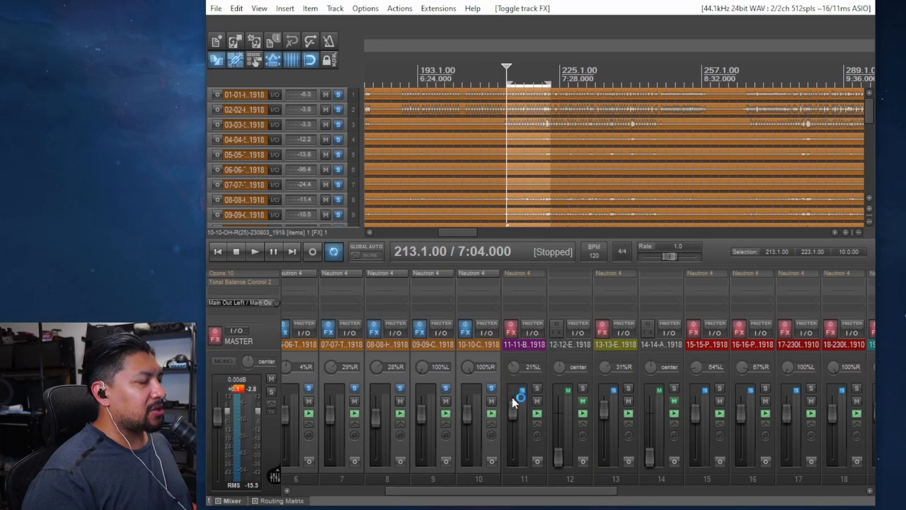
pyautogui.press('space')
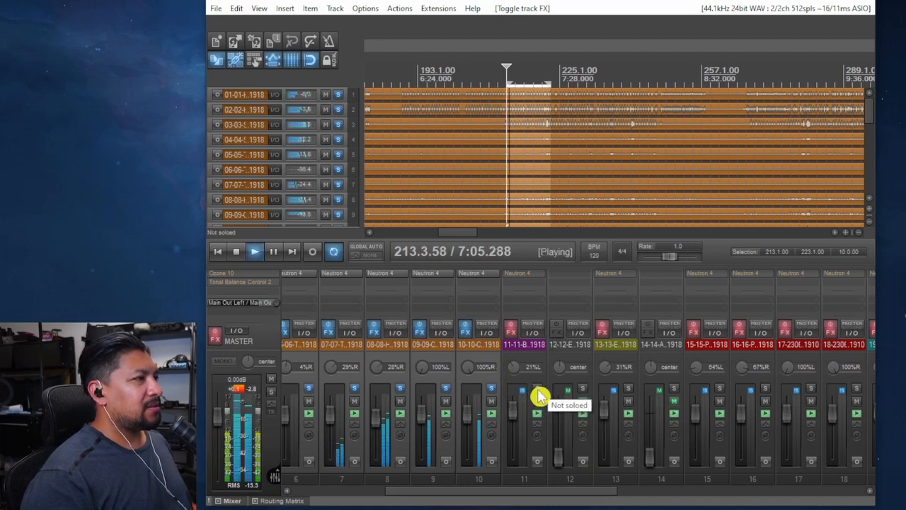
pyautogui.click(537, 390)
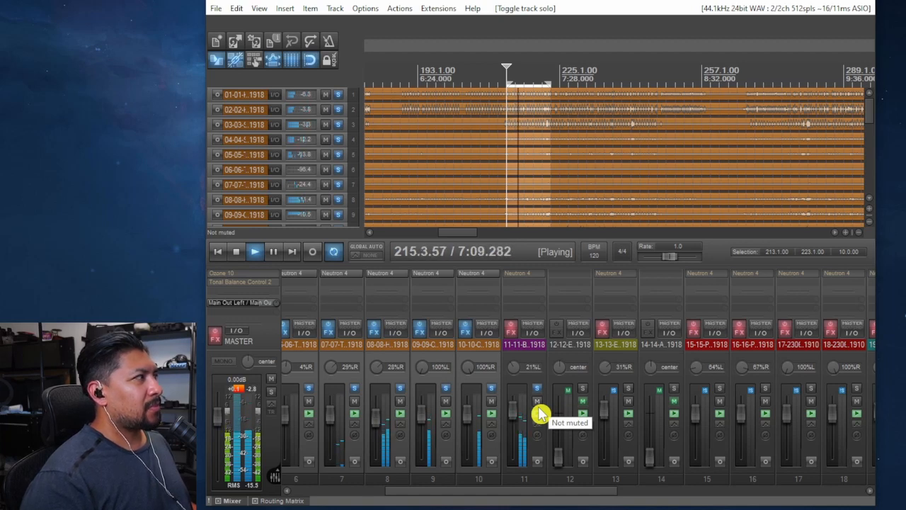
pyautogui.click(513, 330)
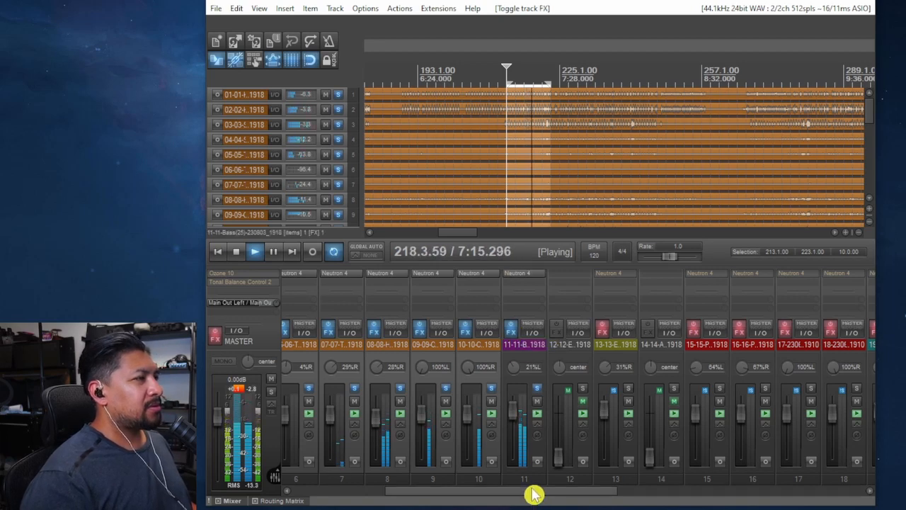
# Open Neutron 4 on the bass track and show its Assistant View.
pyautogui.click(521, 277)
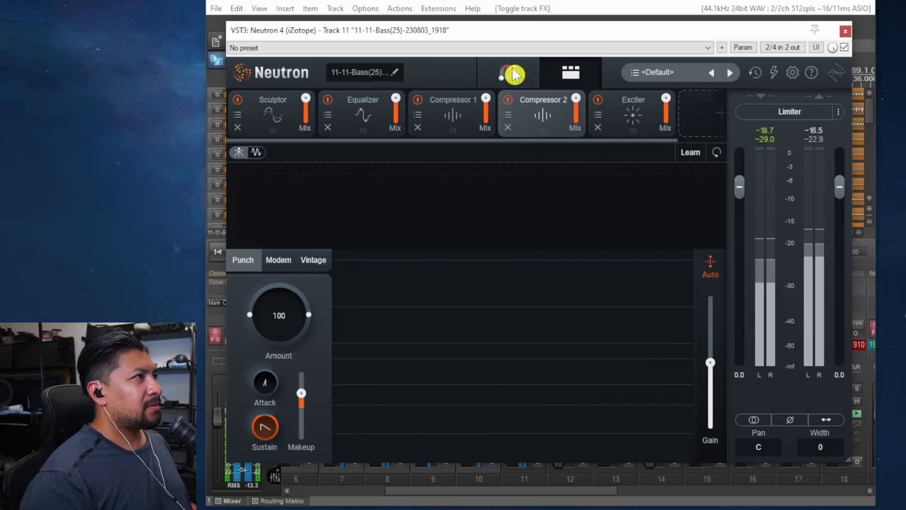
pyautogui.click(510, 72)
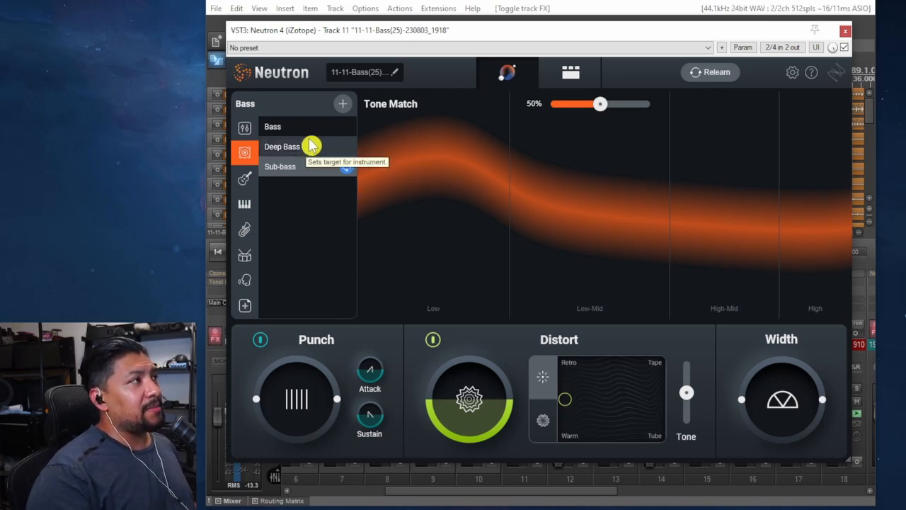
# Try the Deep Bass target in Neutron 4's Tone Match, return it to Sub-bass and close the plug-in window.
pyautogui.click(301, 149)
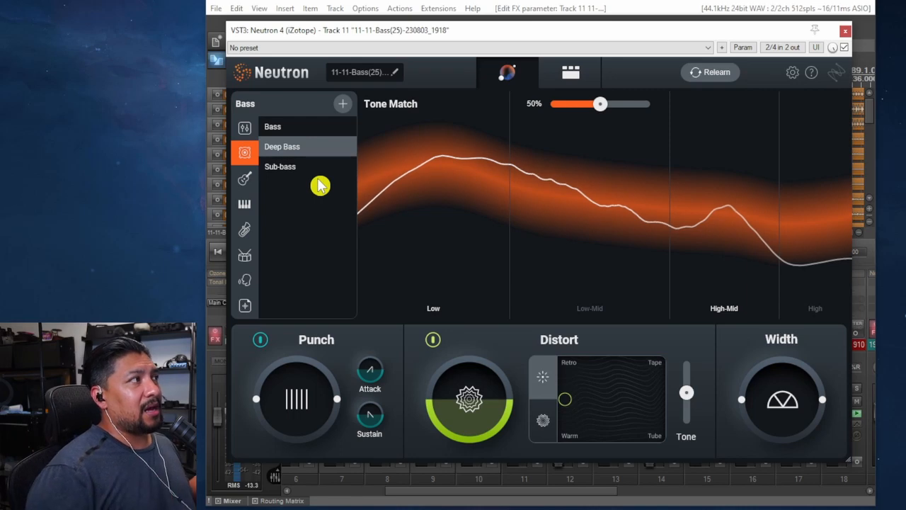
pyautogui.click(286, 168)
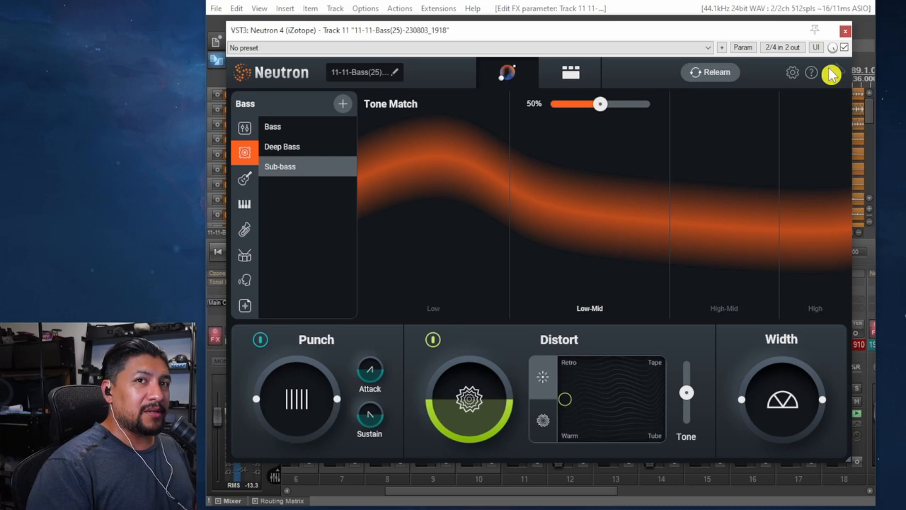
pyautogui.click(845, 31)
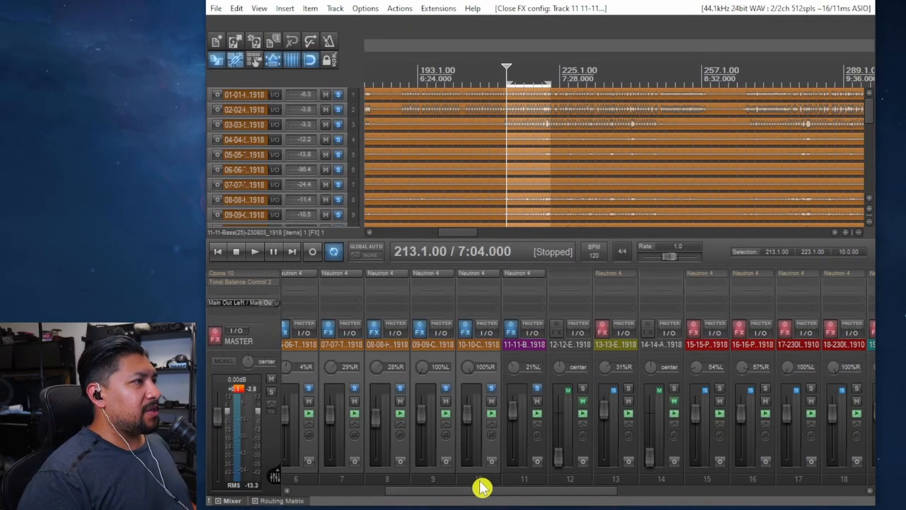
# Add the electric guitar (track 13) to the soloed tracks, enable its effects during playback and stop playback.
pyautogui.moveTo(483, 492); pyautogui.dragTo(505, 494)
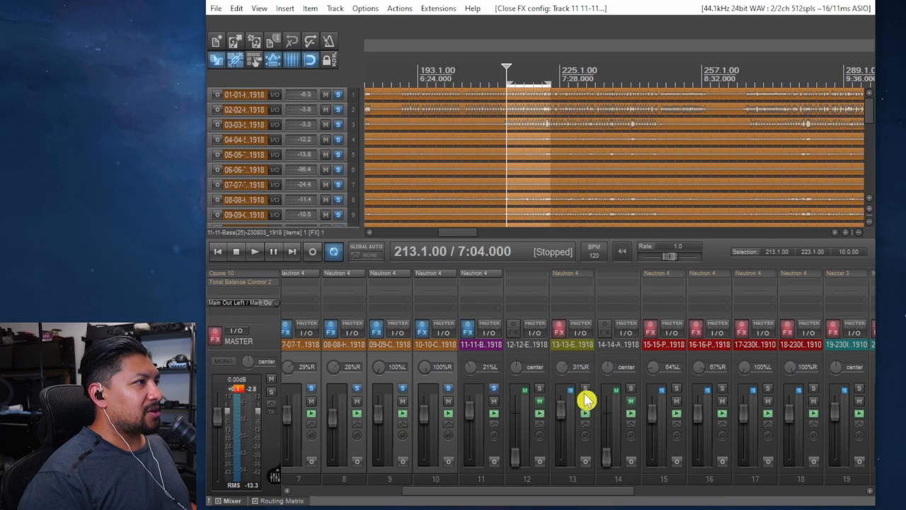
pyautogui.click(584, 389)
pyautogui.press('space')
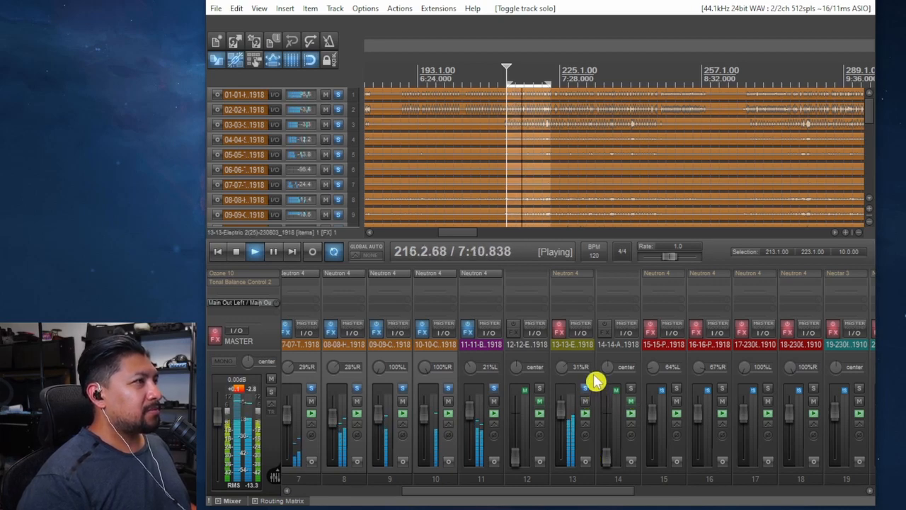
pyautogui.click(559, 330)
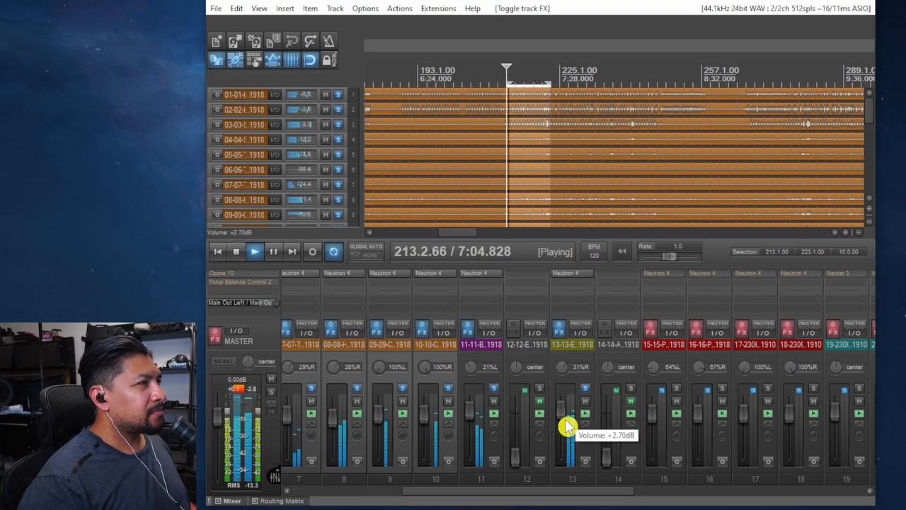
pyautogui.press('space')
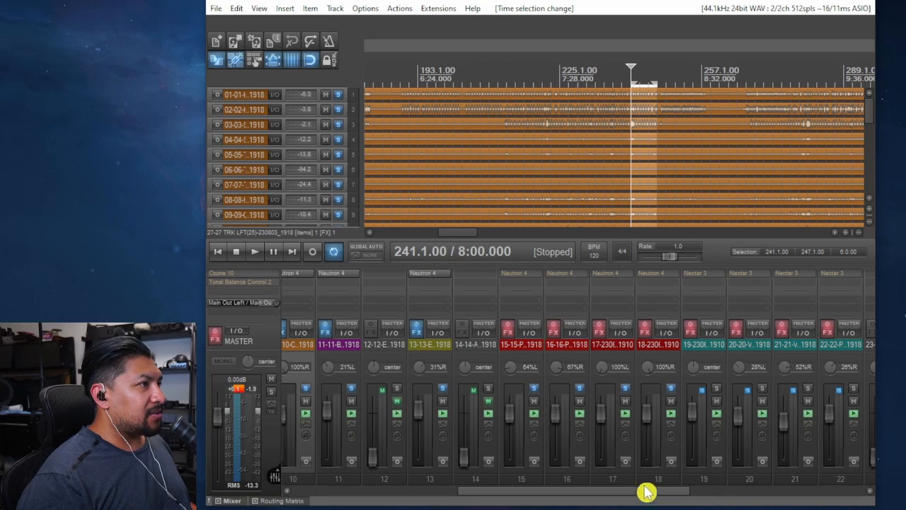
# Enable the Neutron 4 effects on tracks 15 to 18.
pyautogui.click(508, 327)
pyautogui.click(553, 328)
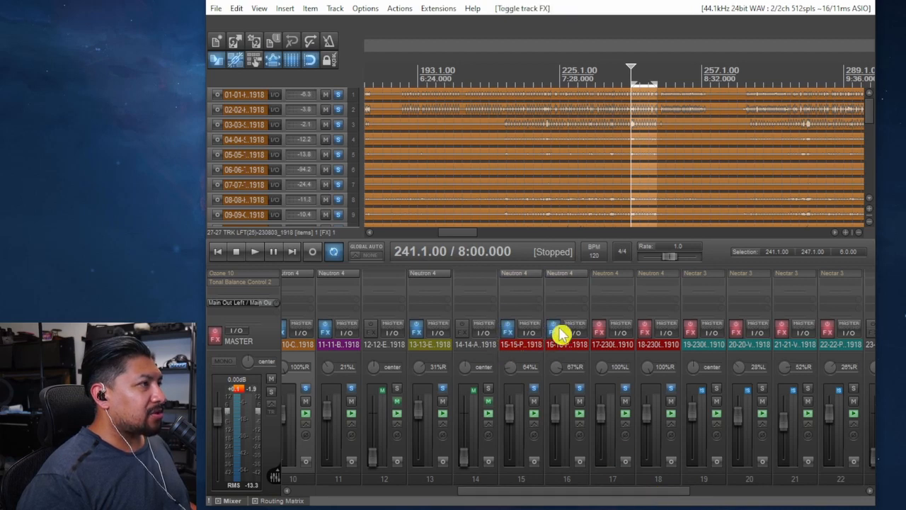
pyautogui.click(599, 327)
pyautogui.click(645, 327)
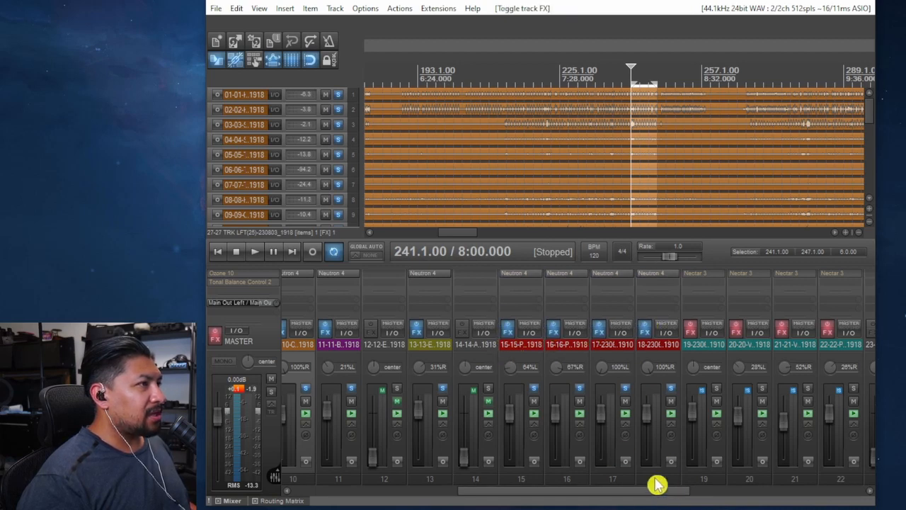
# Play the loop, enable the effects on tracks 27 and 28 during playback, and stop playback.
pyautogui.press('space')
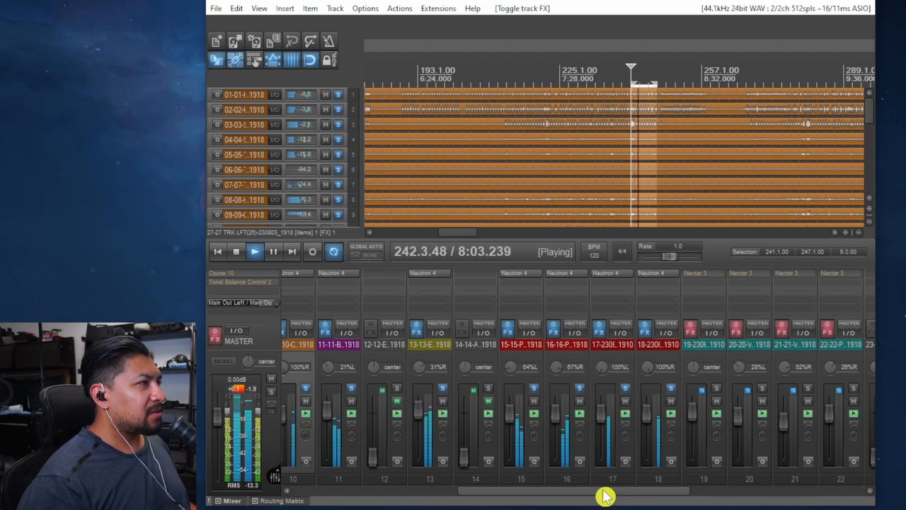
pyautogui.moveTo(605, 496); pyautogui.dragTo(803, 502)
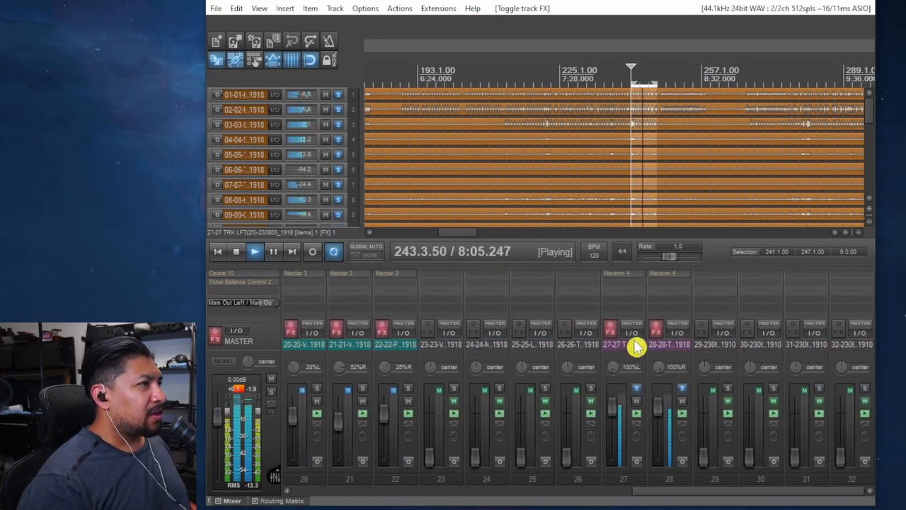
pyautogui.click(610, 328)
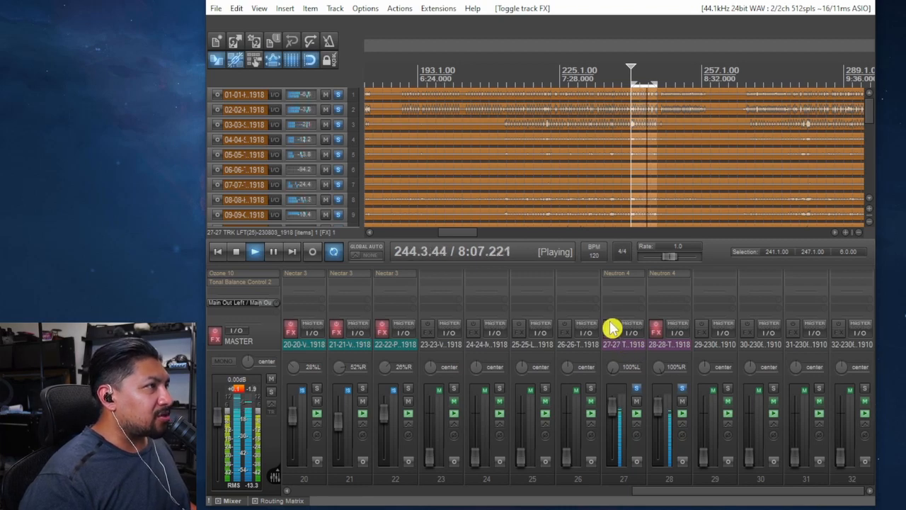
pyautogui.click(657, 328)
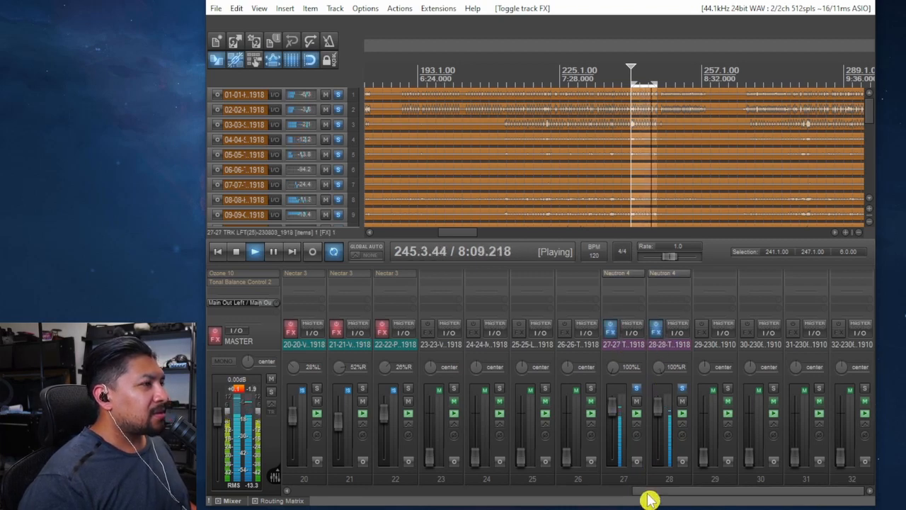
pyautogui.press('space')
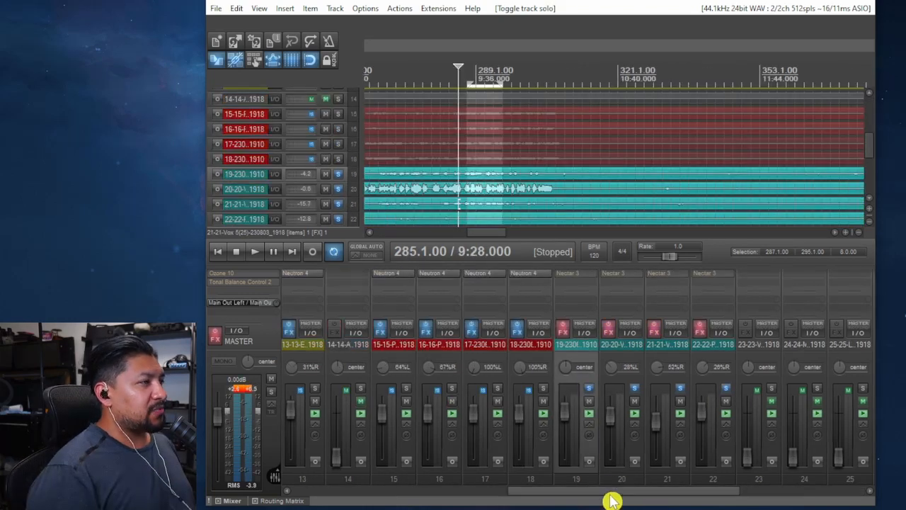
# Play the soloed vocal tracks 19 to 22 unprocessed, enable their Nectar 3 effects, and play the section again to compare.
pyautogui.press('space')
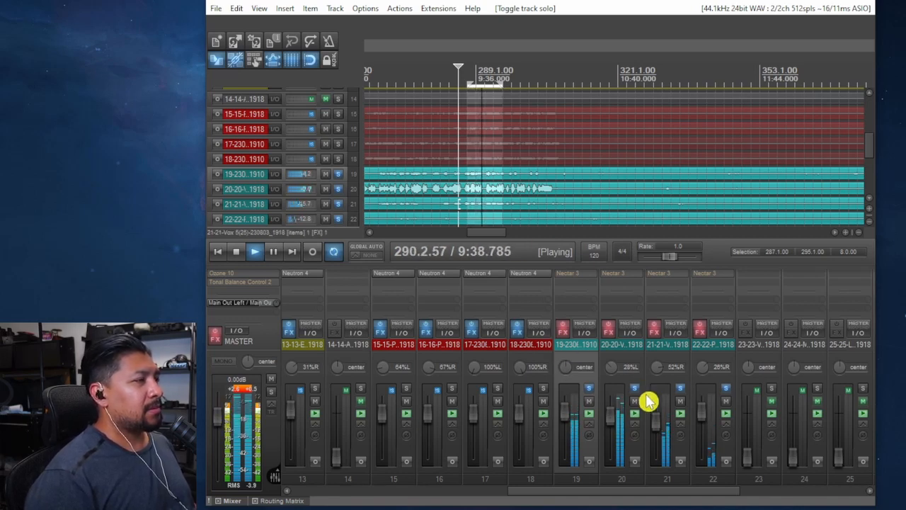
pyautogui.press('space')
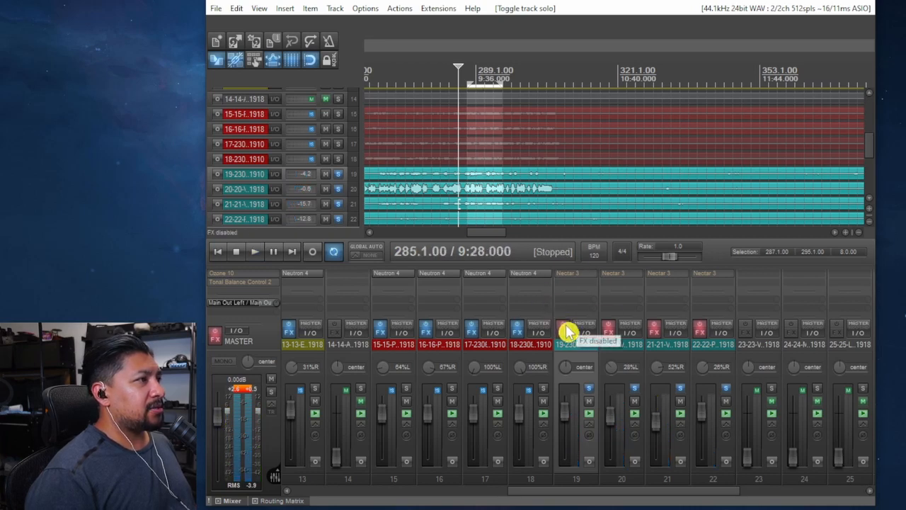
pyautogui.click(566, 330)
pyautogui.click(608, 329)
pyautogui.click(654, 330)
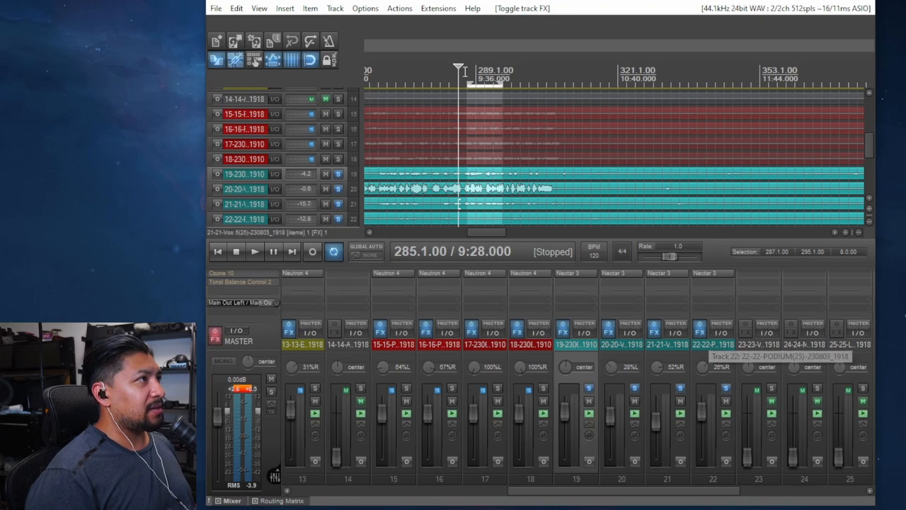
pyautogui.press('space')
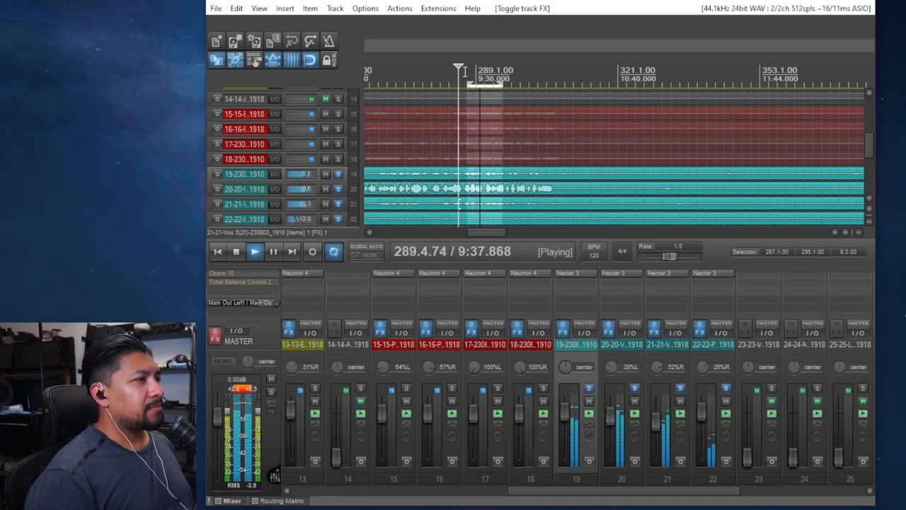
pyautogui.press('space')
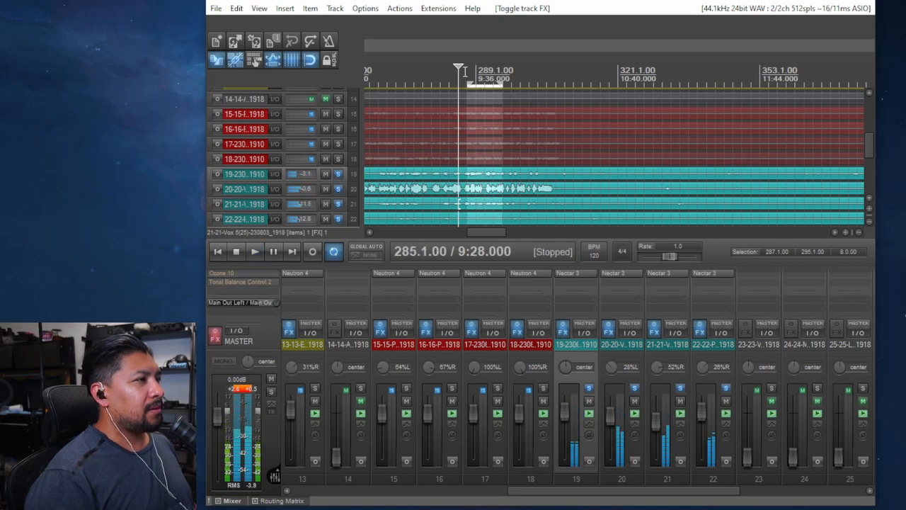
# Clear the solo from all tracks and select track 19, leaving its effects chain window closed.
pyautogui.click(480, 489)
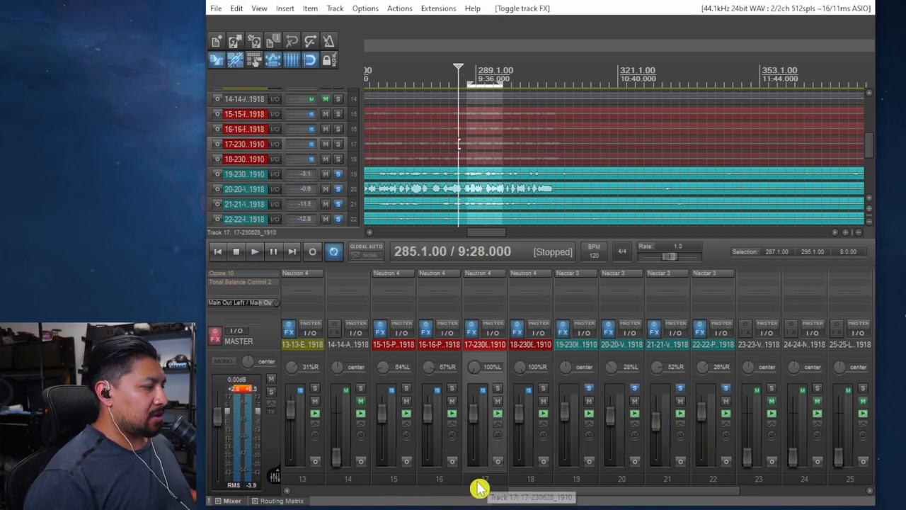
pyautogui.click(588, 389)
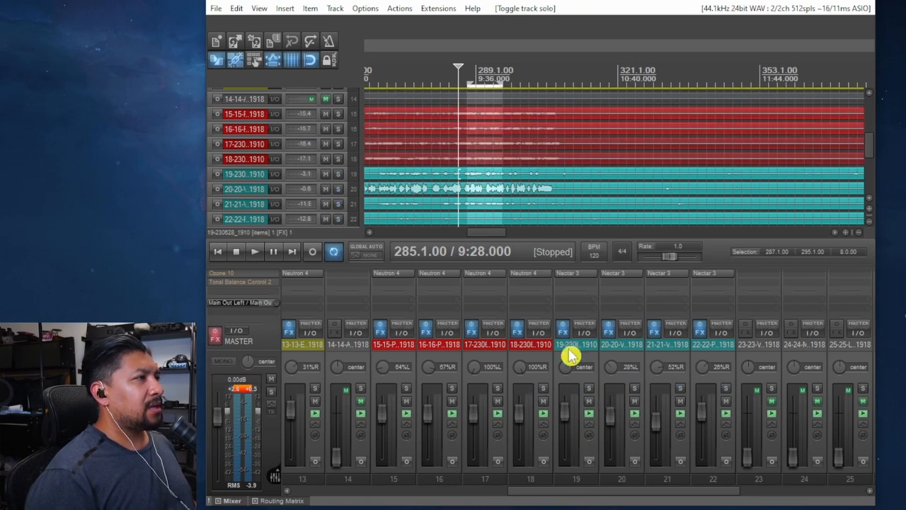
pyautogui.click(578, 484)
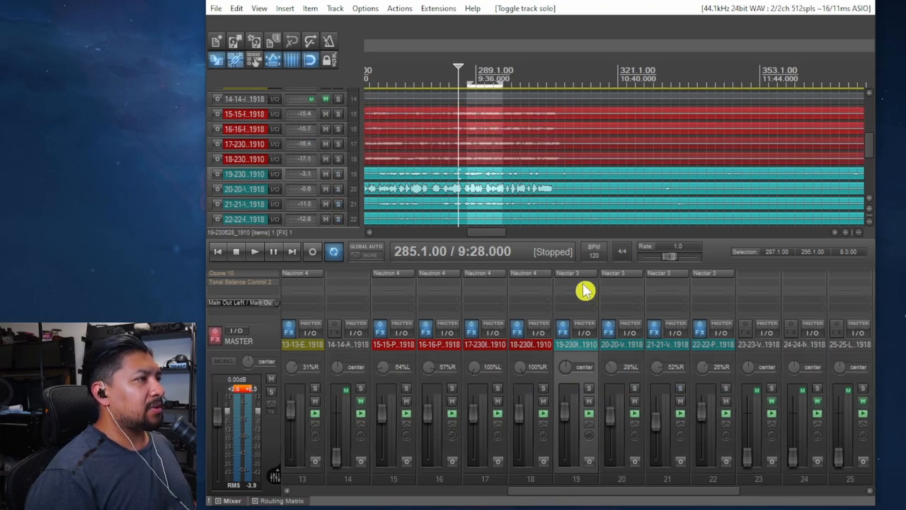
pyautogui.click(569, 329)
pyautogui.press('Escape')
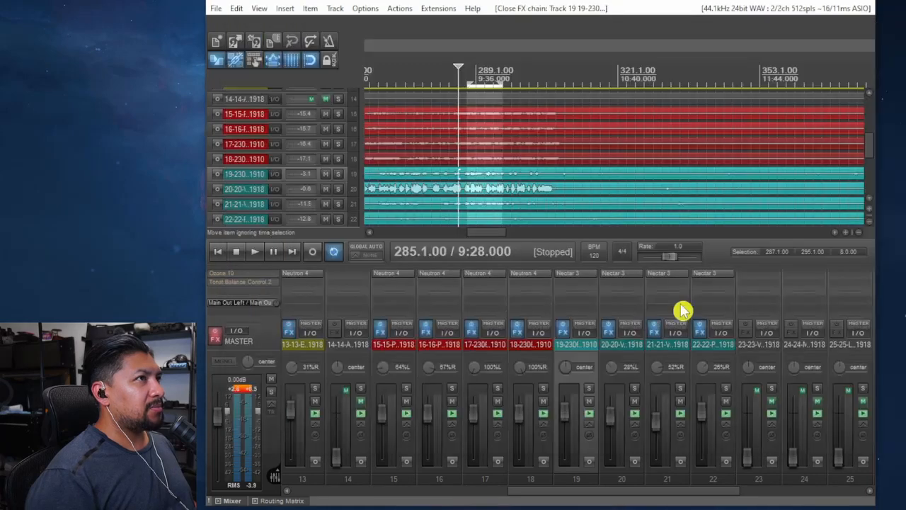
# Disable the effects on vocal tracks 19 to 22 and play the section in the full mix.
pyautogui.keyDown('ctrl'); pyautogui.click(563, 329); pyautogui.keyUp('ctrl')
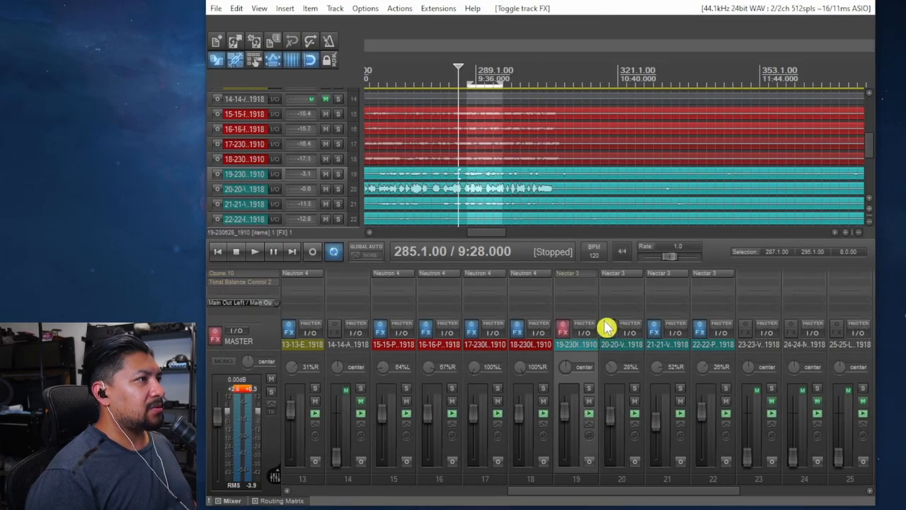
pyautogui.keyDown('ctrl'); pyautogui.click(608, 329); pyautogui.keyUp('ctrl')
pyautogui.keyDown('ctrl'); pyautogui.click(658, 329); pyautogui.keyUp('ctrl')
pyautogui.keyDown('ctrl'); pyautogui.click(699, 329); pyautogui.keyUp('ctrl')
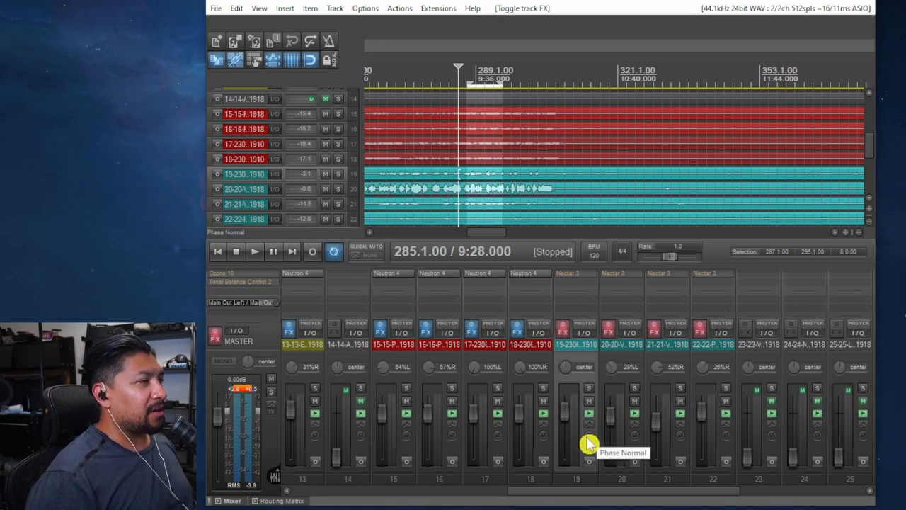
pyautogui.press('space')
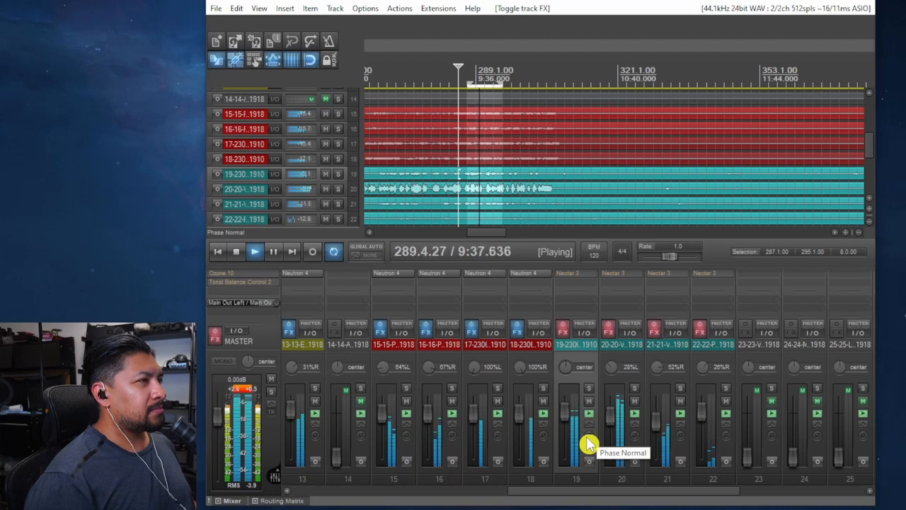
pyautogui.press('space')
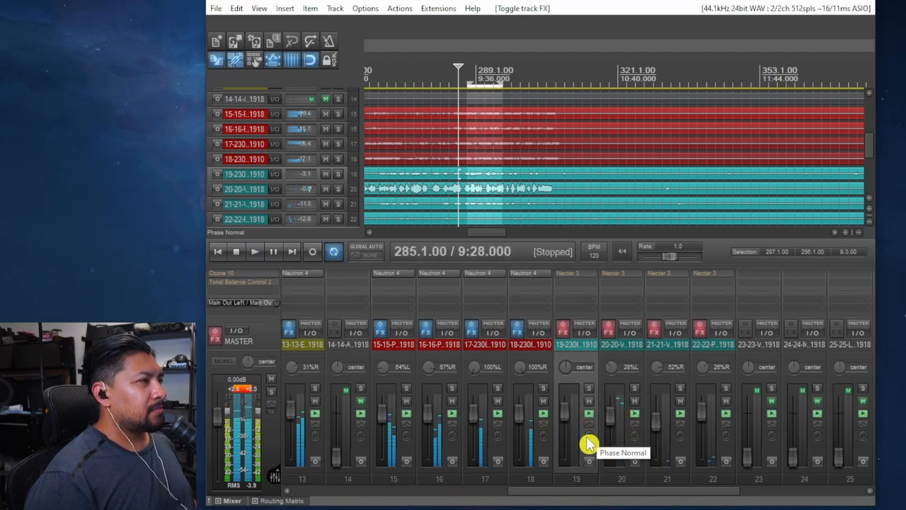
# Re-enable the effects on vocal tracks 19 to 22 and play the full mix again for comparison.
pyautogui.click(563, 328)
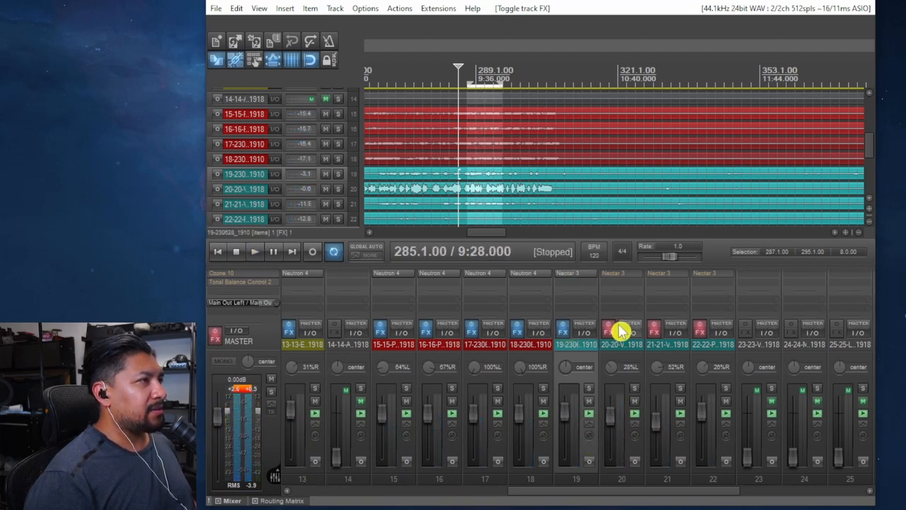
pyautogui.click(610, 327)
pyautogui.click(657, 328)
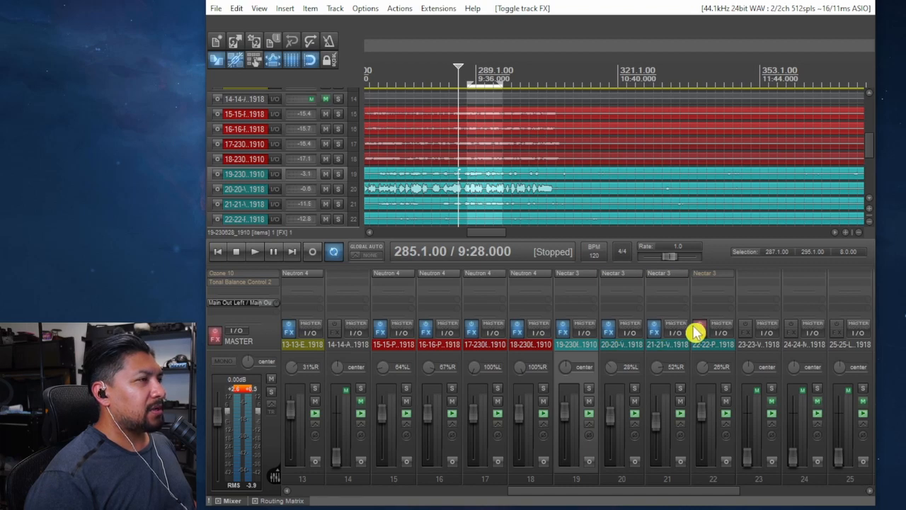
pyautogui.click(699, 328)
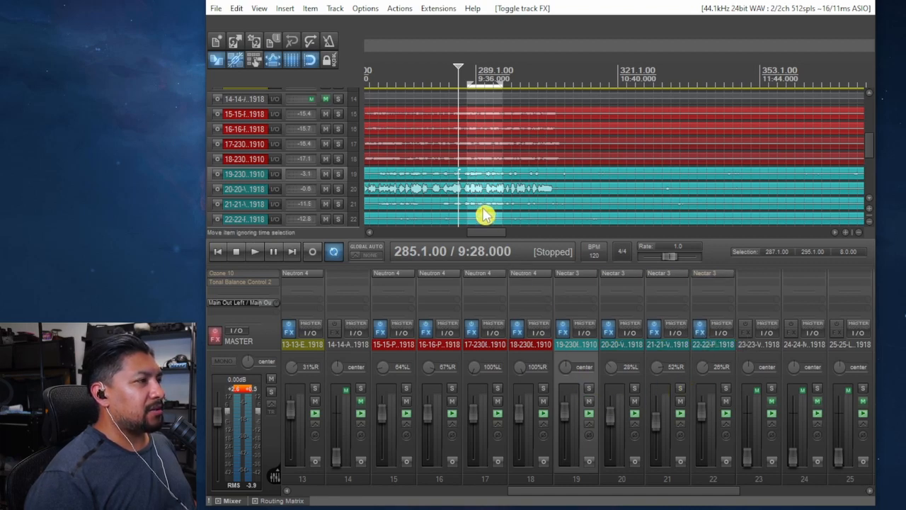
pyautogui.press('space')
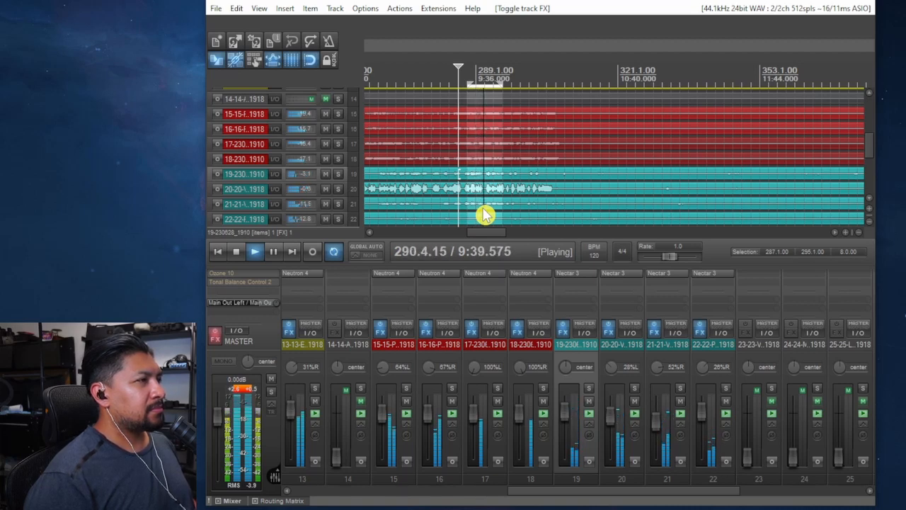
pyautogui.press('space')
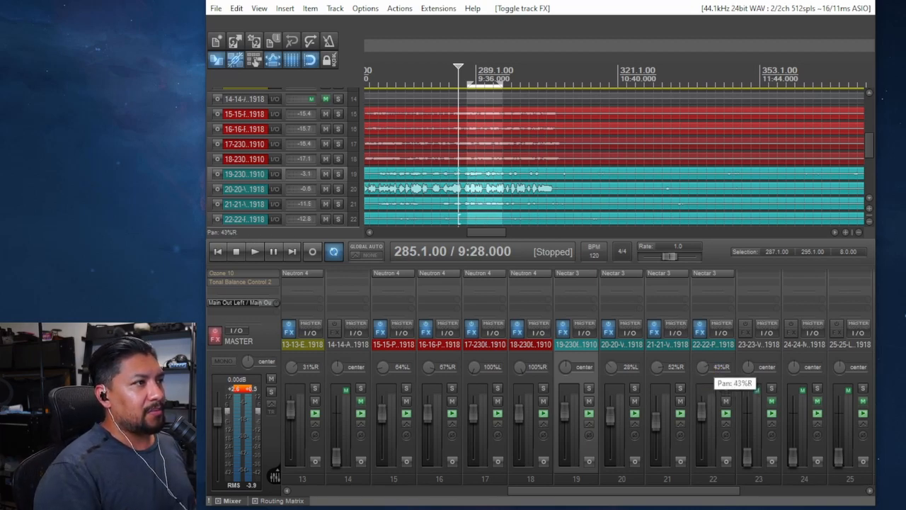
# Pan vocal track 21 to 55% right, track 20 to 20% right and track 22 to 52% left.
pyautogui.moveTo(703, 368); pyautogui.dragTo(657, 365)
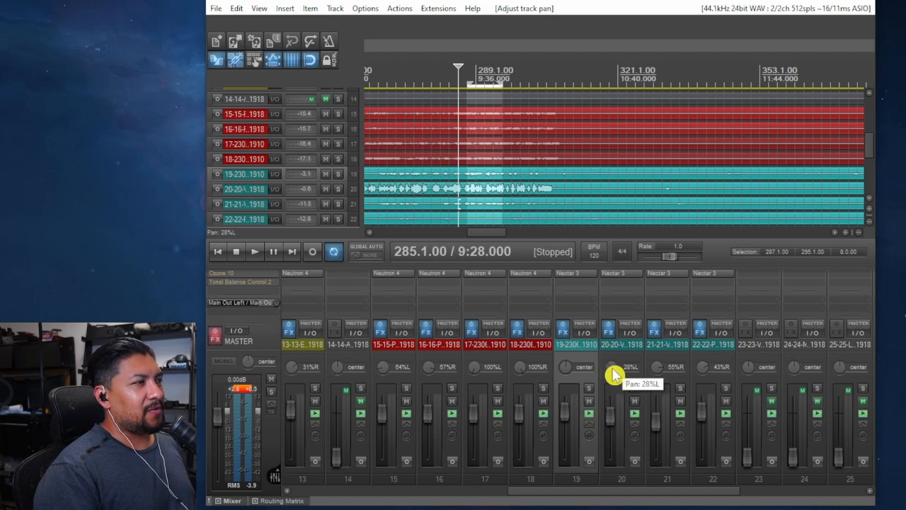
pyautogui.moveTo(620, 371); pyautogui.dragTo(620, 368)
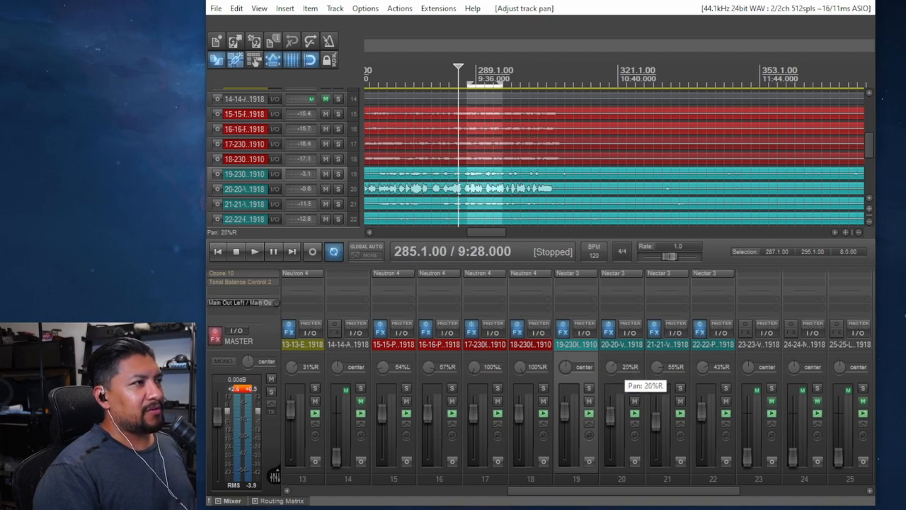
pyautogui.click(701, 368)
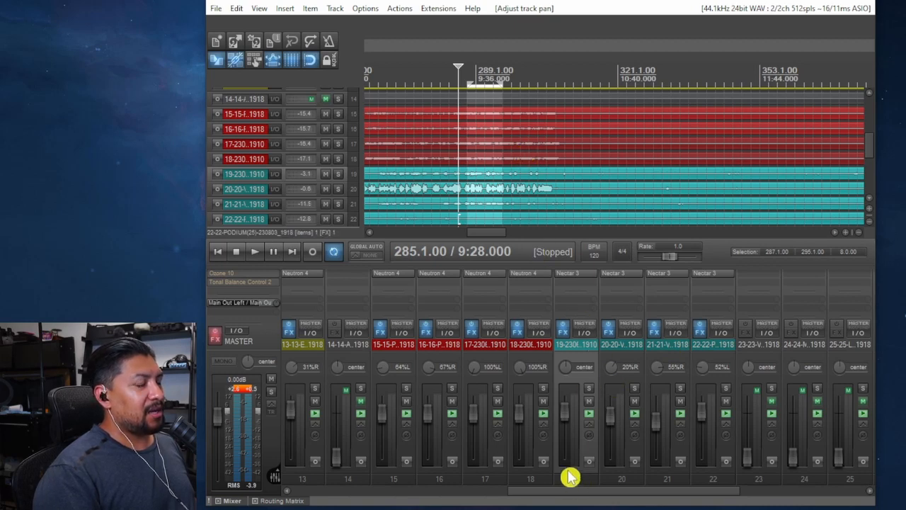
# Play the full mix, replay it and enable the master track's effects during playback to compare the sound.
pyautogui.press('space')
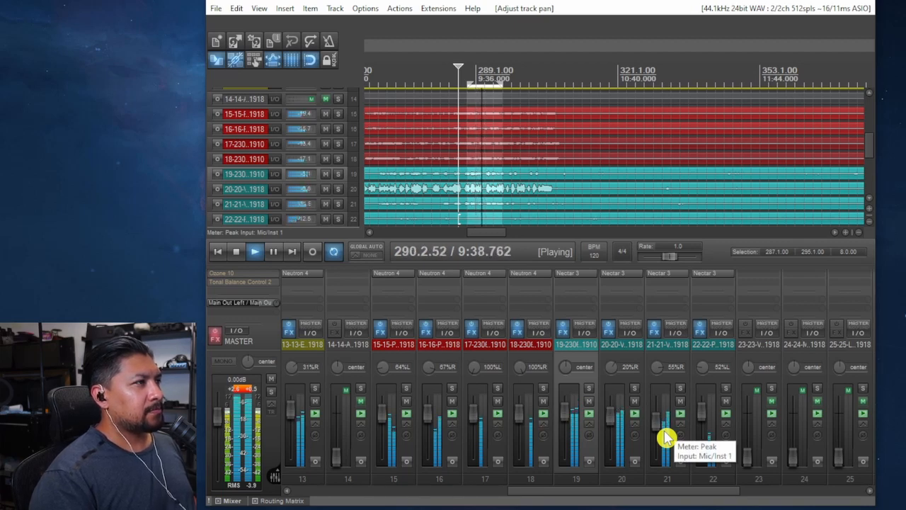
pyautogui.press('space')
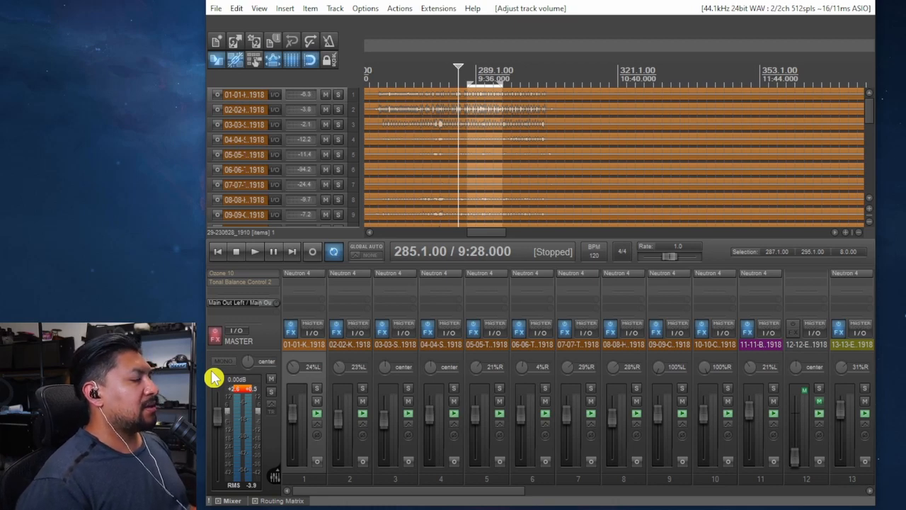
pyautogui.press('space')
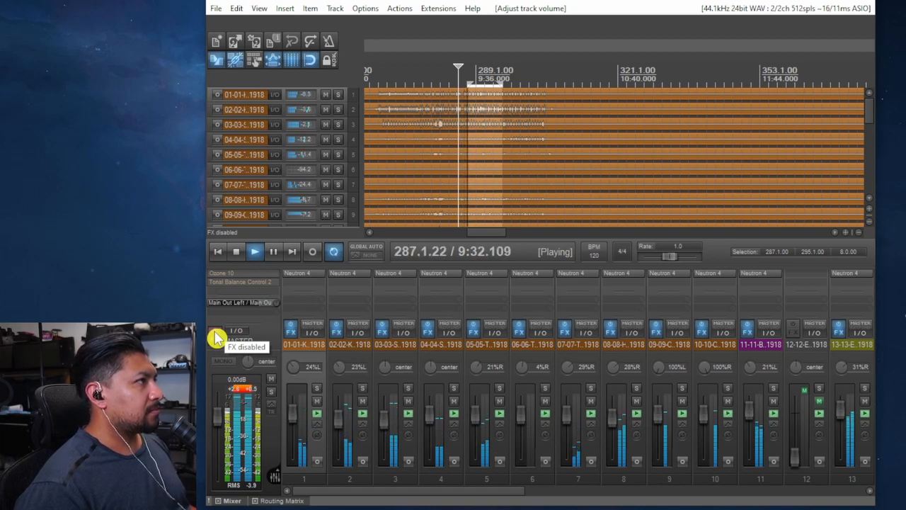
pyautogui.click(216, 338)
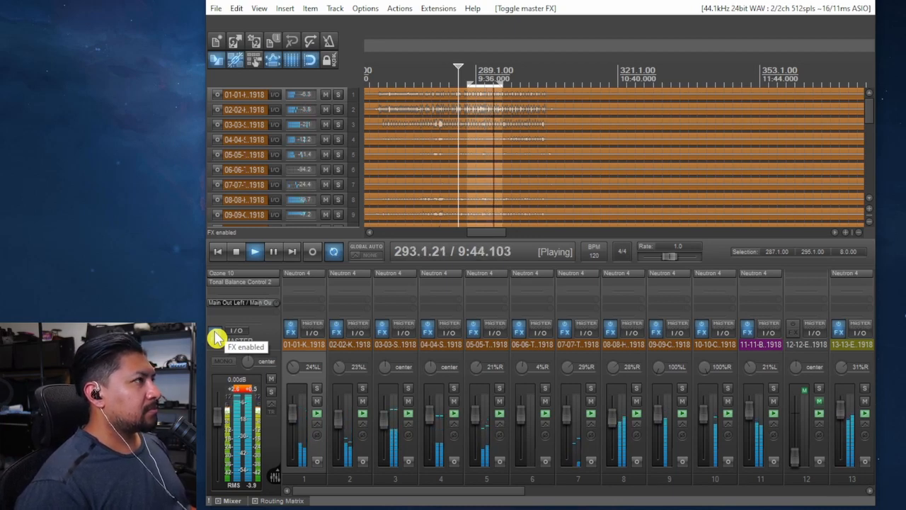
pyautogui.press('space')
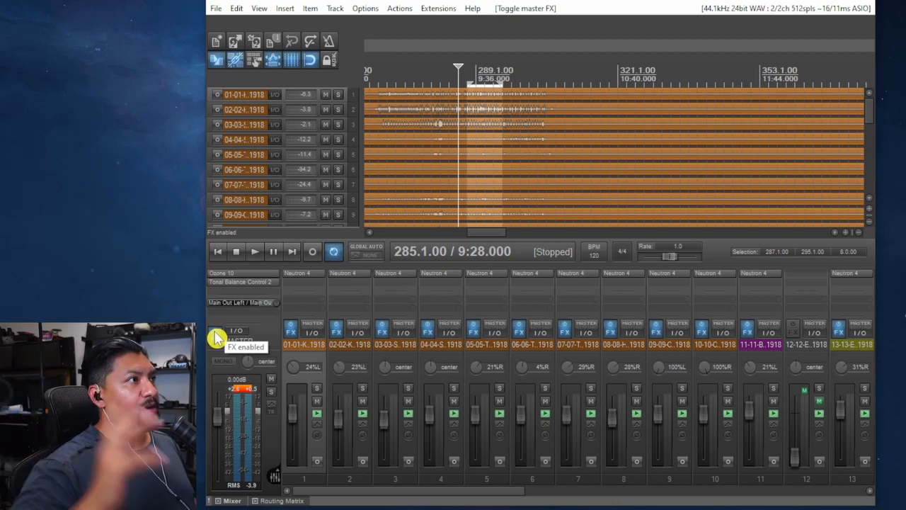
# Open Tonal Balance Control 2 on the master track, choose Ozone Equalizer 1 as its source and move the window aside.
pyautogui.click(241, 281)
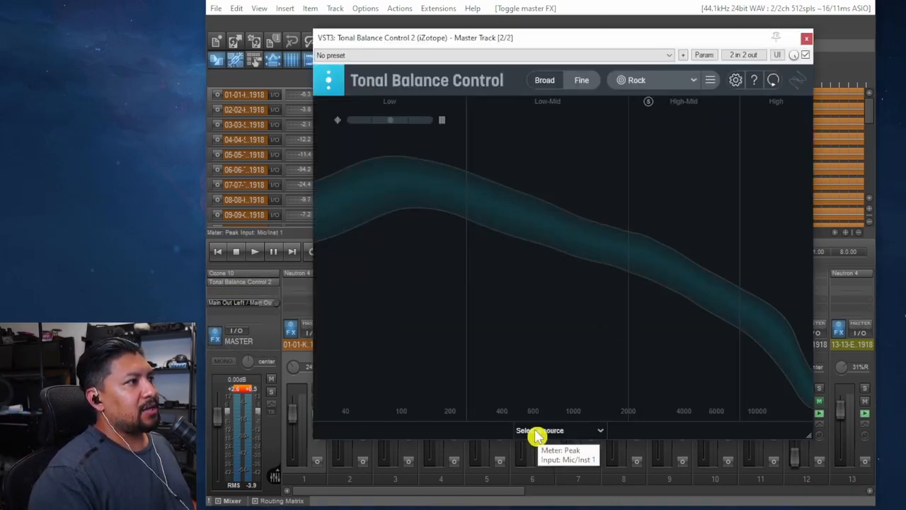
pyautogui.click(536, 430)
pyautogui.scroll(-6, 563, 383)
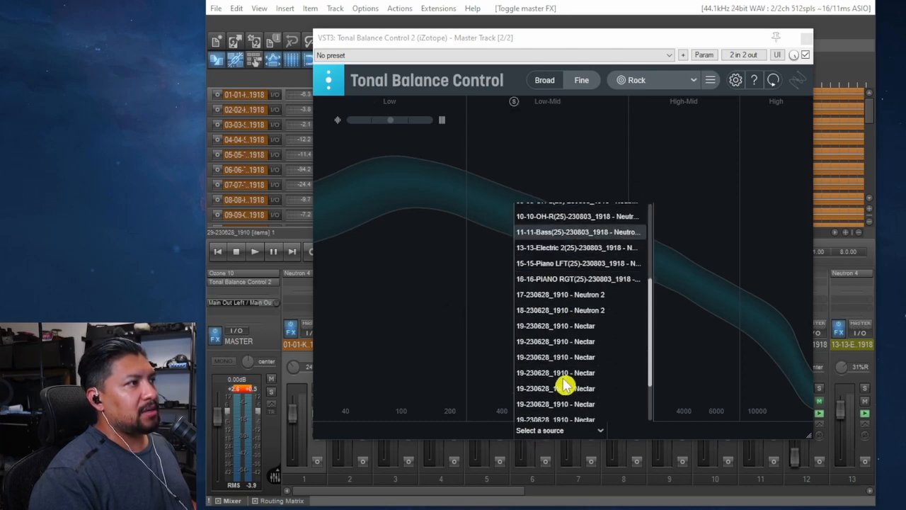
pyautogui.click(549, 413)
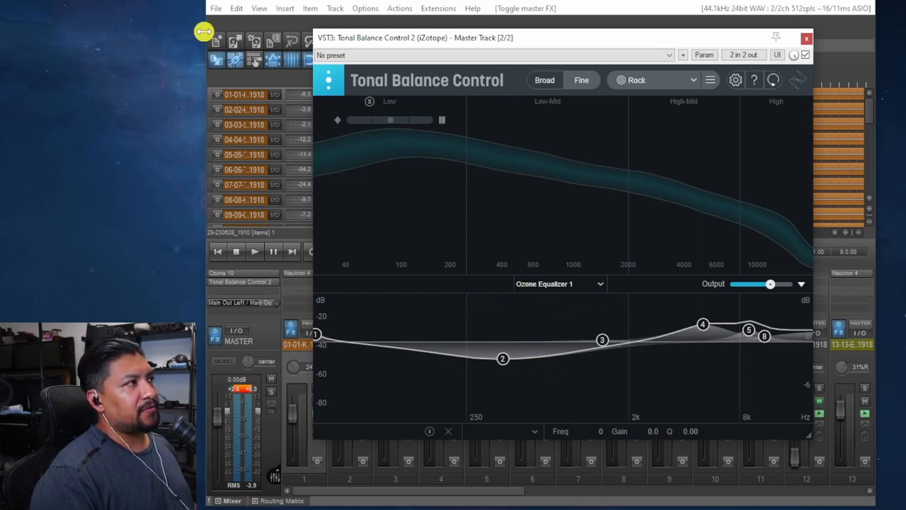
pyautogui.moveTo(526, 53); pyautogui.dragTo(568, 56)
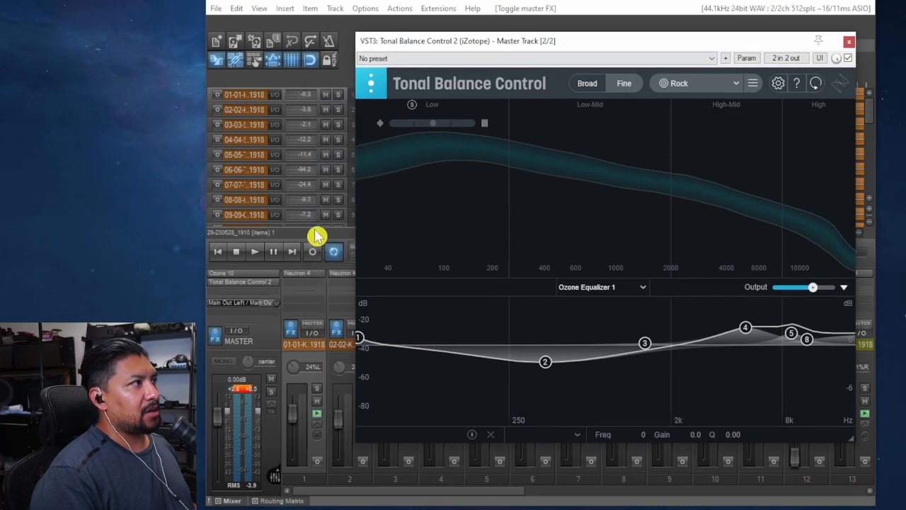
# Open Ozone 10 on the master track, examine its module chain and return to the Assistant view.
pyautogui.click(259, 280)
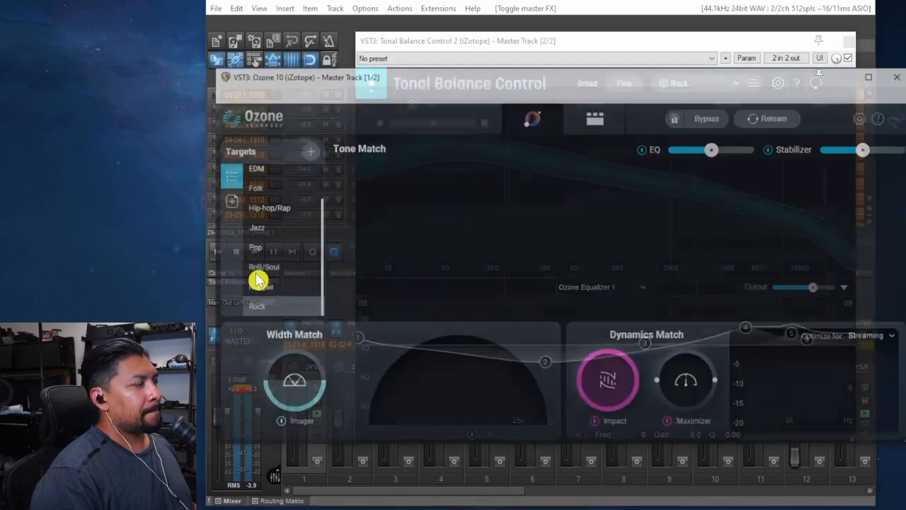
pyautogui.click(587, 119)
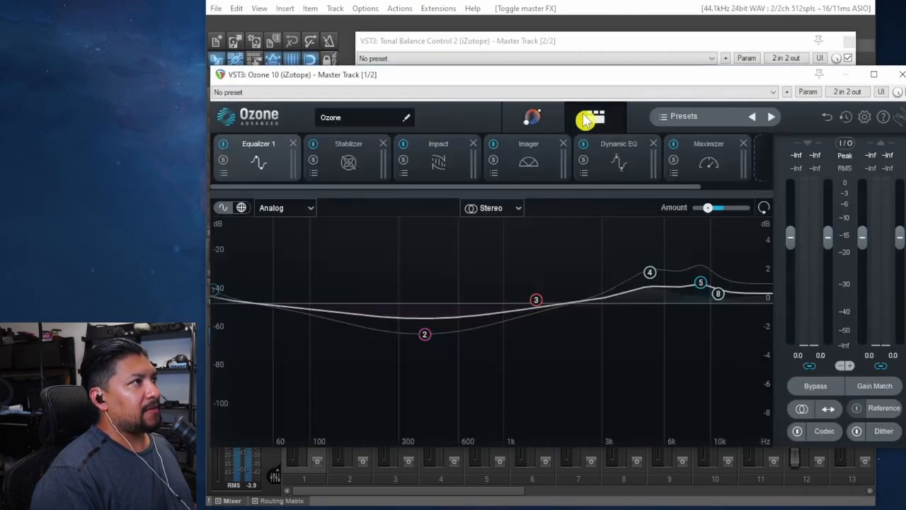
pyautogui.click(529, 121)
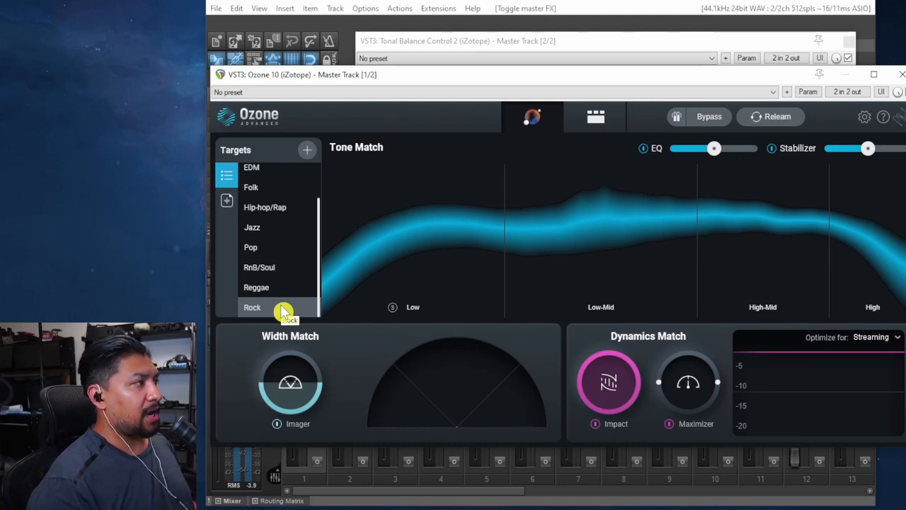
# Play the mix while trying Ozone's Pop target, return the target to Rock and stop playback.
pyautogui.press('space')
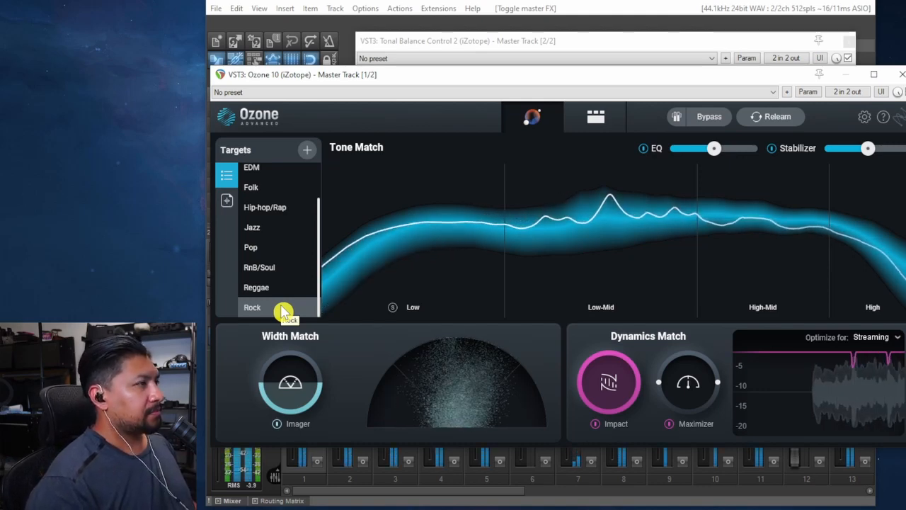
pyautogui.click(261, 253)
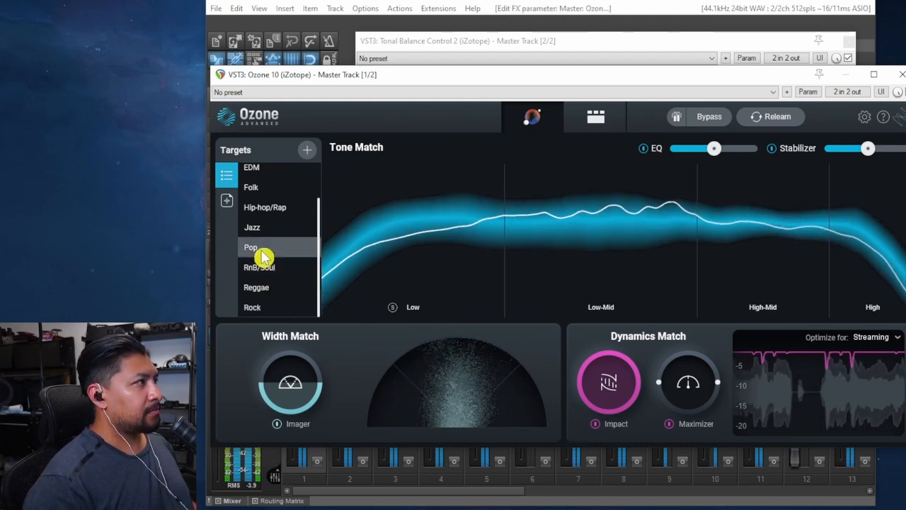
pyautogui.click(259, 310)
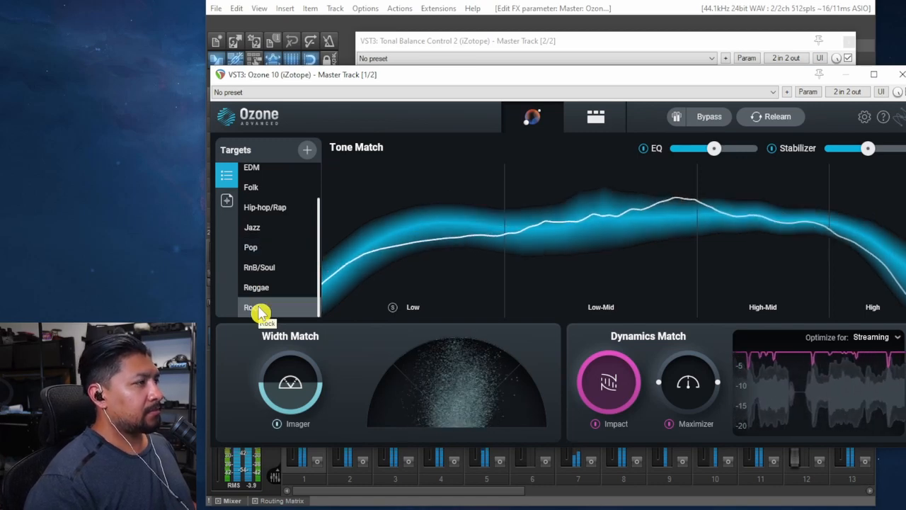
pyautogui.press('space')
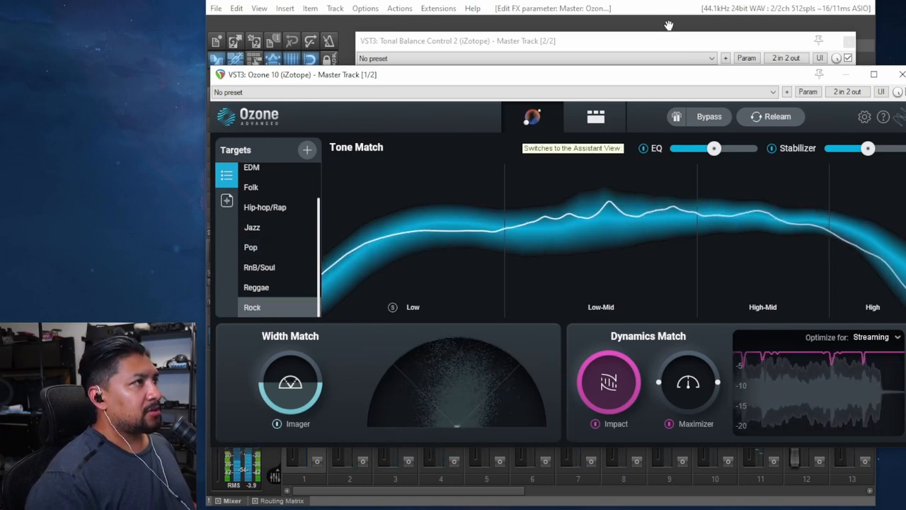
# Show Ozone's module chain and arrange it beside Tonal Balance Control to compare their Equalizer 1 curves.
pyautogui.click(662, 47)
pyautogui.moveTo(662, 46); pyautogui.dragTo(677, 62)
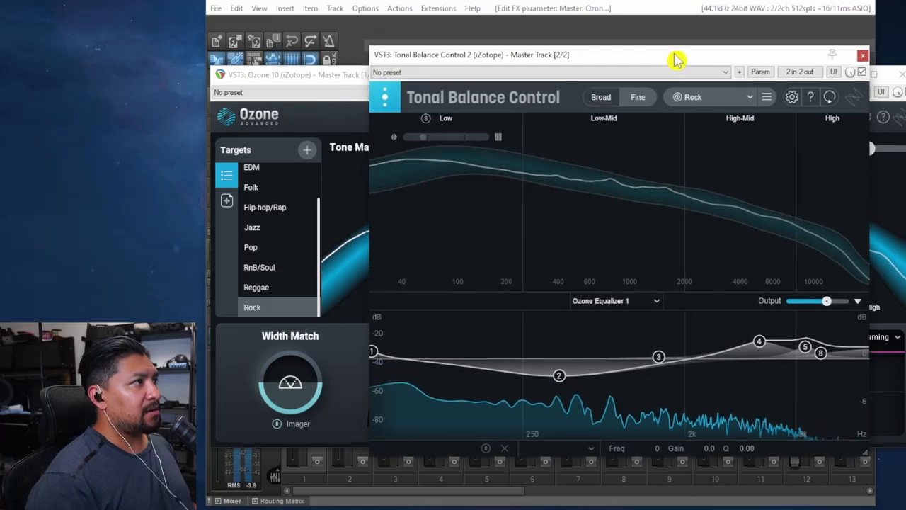
pyautogui.click(347, 78)
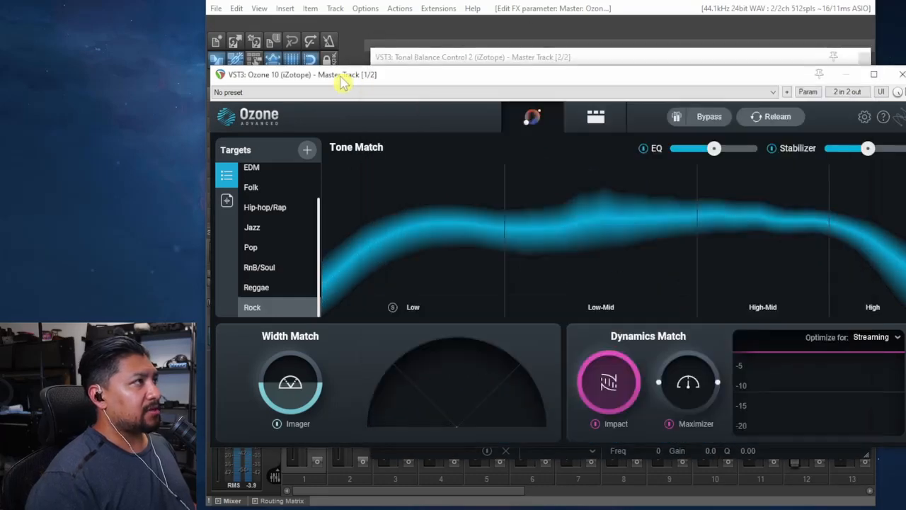
pyautogui.click(588, 116)
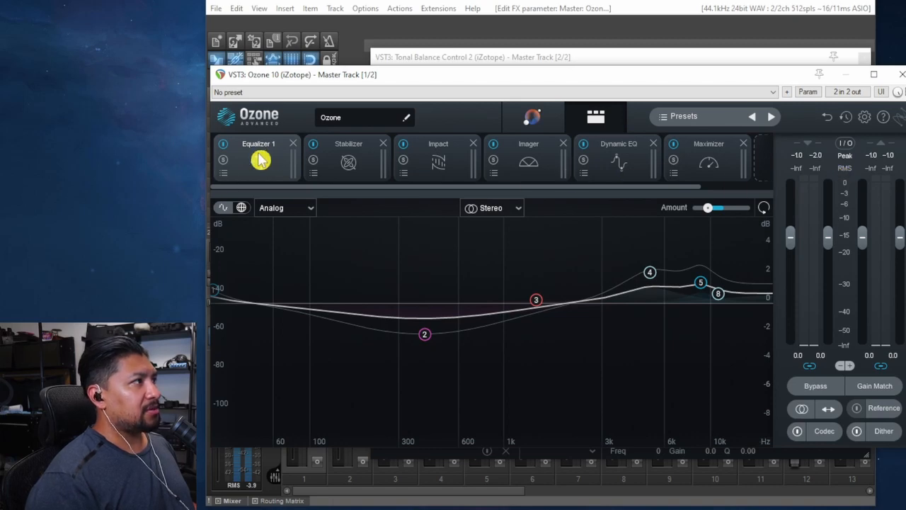
pyautogui.moveTo(484, 74); pyautogui.dragTo(469, 44)
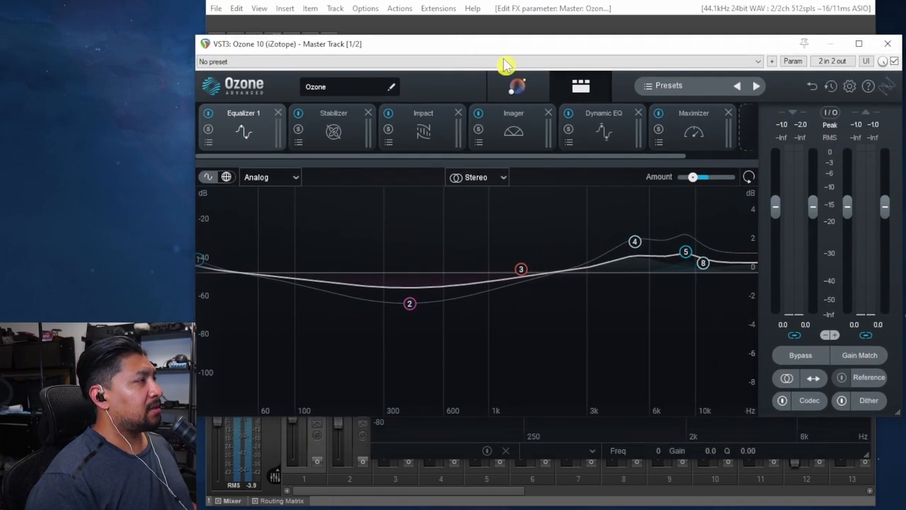
pyautogui.moveTo(641, 46); pyautogui.dragTo(791, 62)
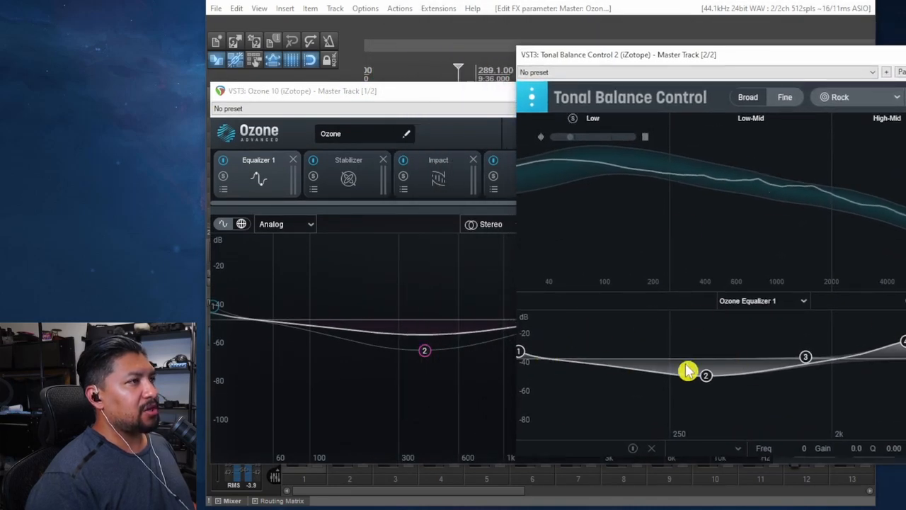
pyautogui.moveTo(792, 59); pyautogui.dragTo(659, 56)
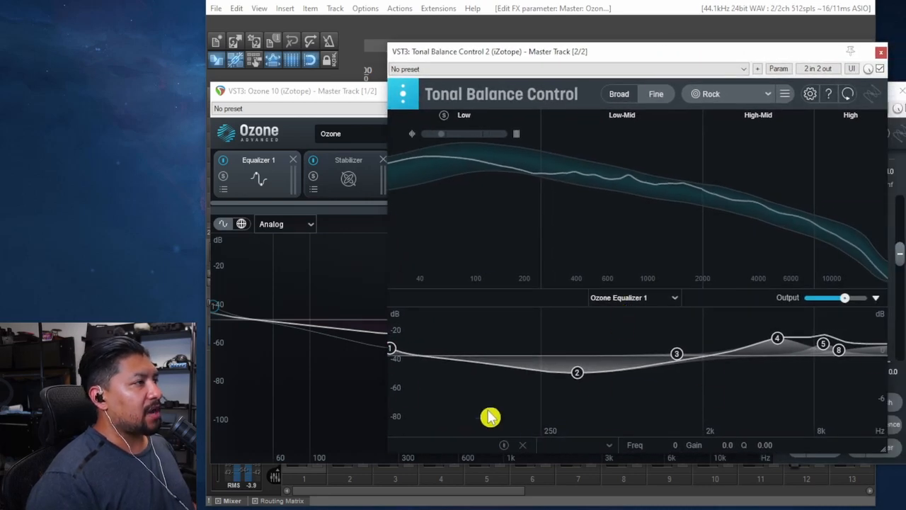
# Try moving low-shelf band 1 to 94 Hz and 1.3 dB in Tonal Balance Control during playback, undo it and close the plug-in.
pyautogui.press('space')
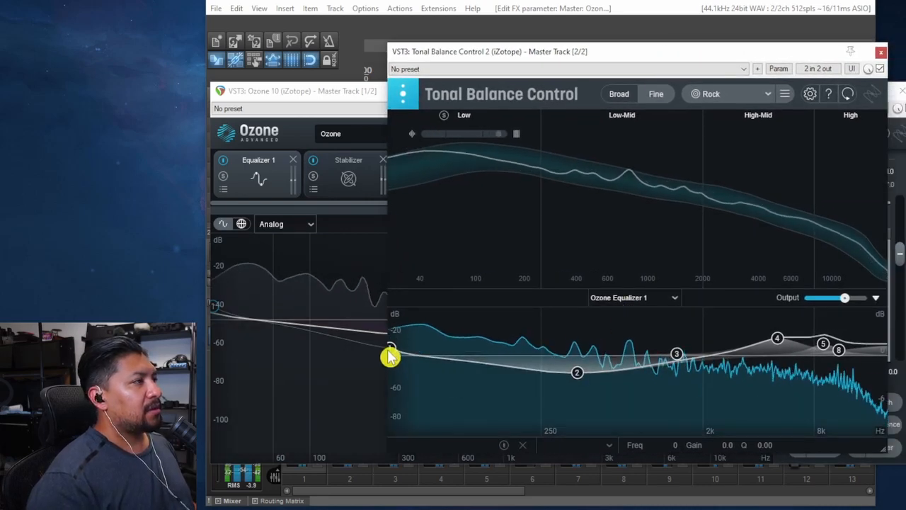
pyautogui.moveTo(393, 354); pyautogui.dragTo(424, 361)
pyautogui.hotkey('ctrl', 'z')
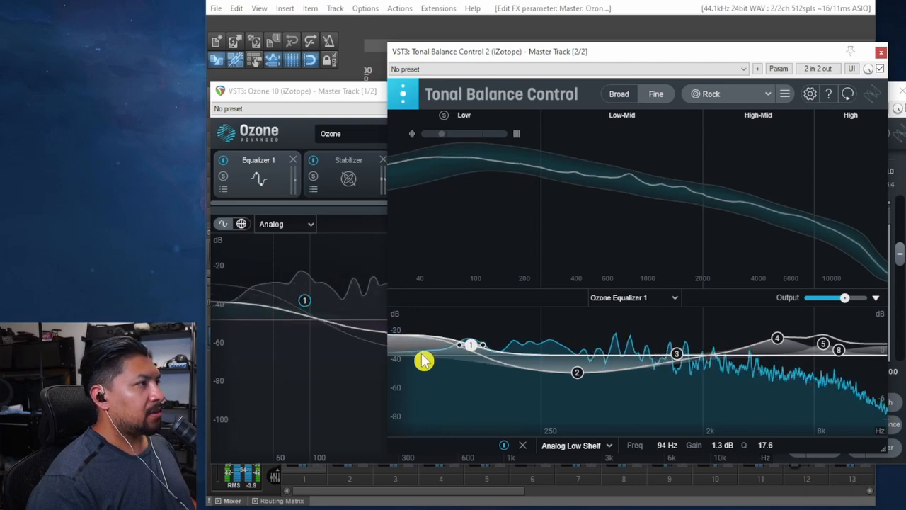
pyautogui.hotkey('ctrl', 'z')
pyautogui.hotkey('ctrl', 'z')
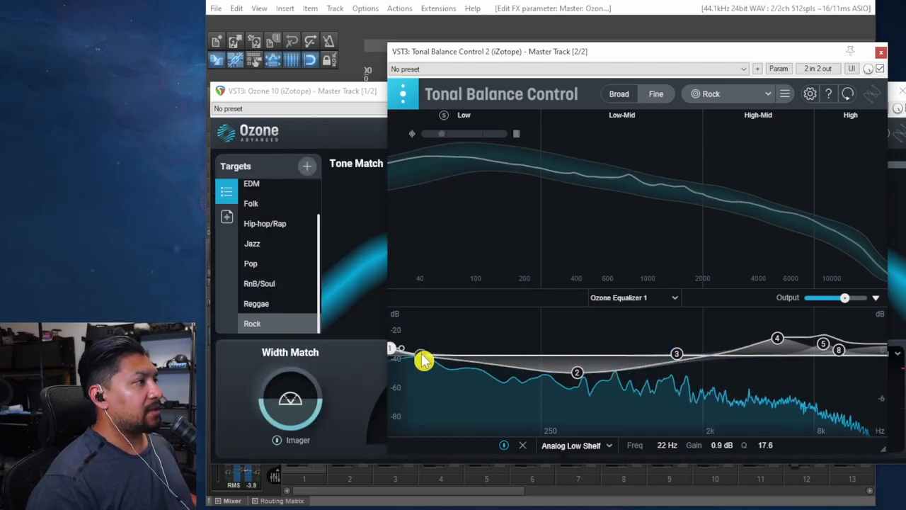
pyautogui.click(881, 53)
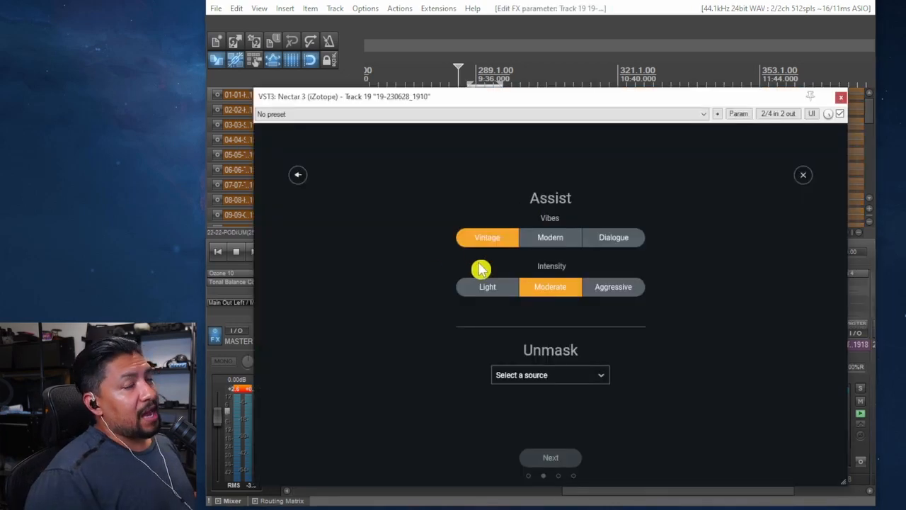
# Try the Modern vibe in track 19's Nectar 3 Vocal Assistant, leave the assistant without applying it and close the plug-in.
pyautogui.click(551, 241)
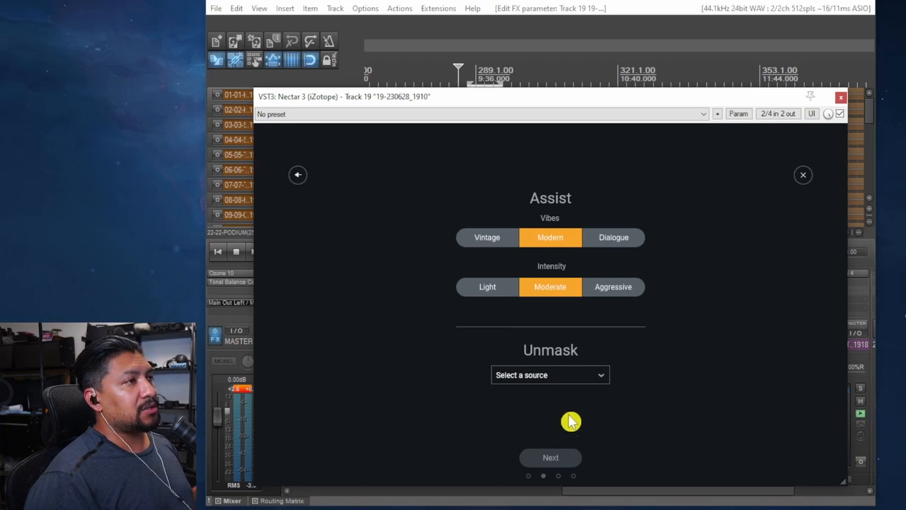
pyautogui.click(804, 176)
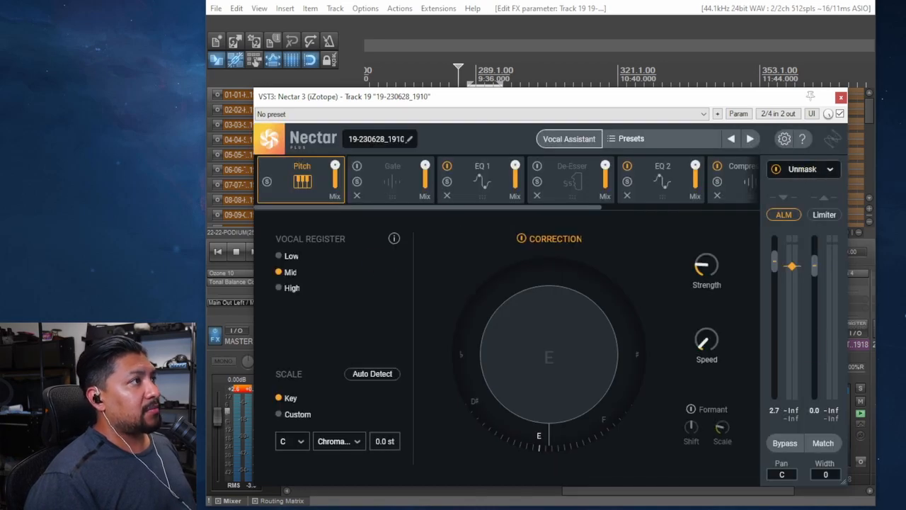
pyautogui.click(842, 98)
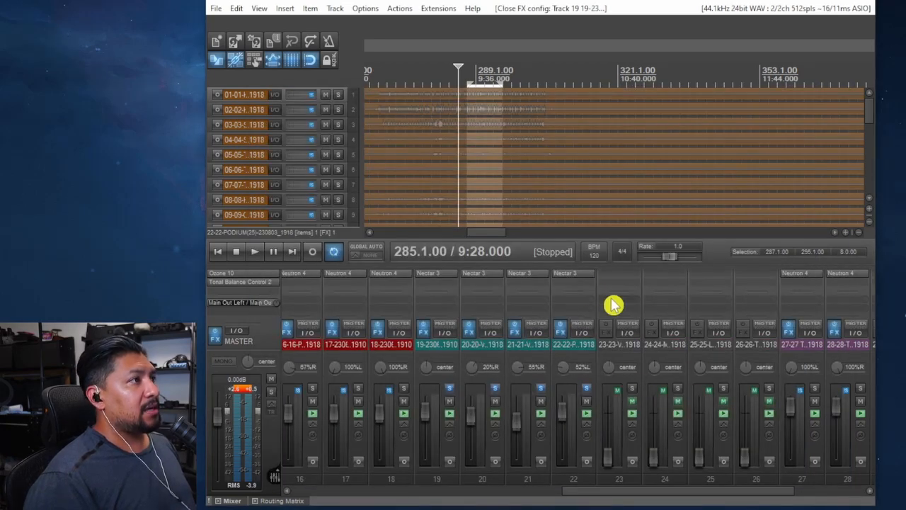
# Open Nectar 3 on vocal track 20 and start the Vocal Assistant with the Assist option.
pyautogui.click(480, 277)
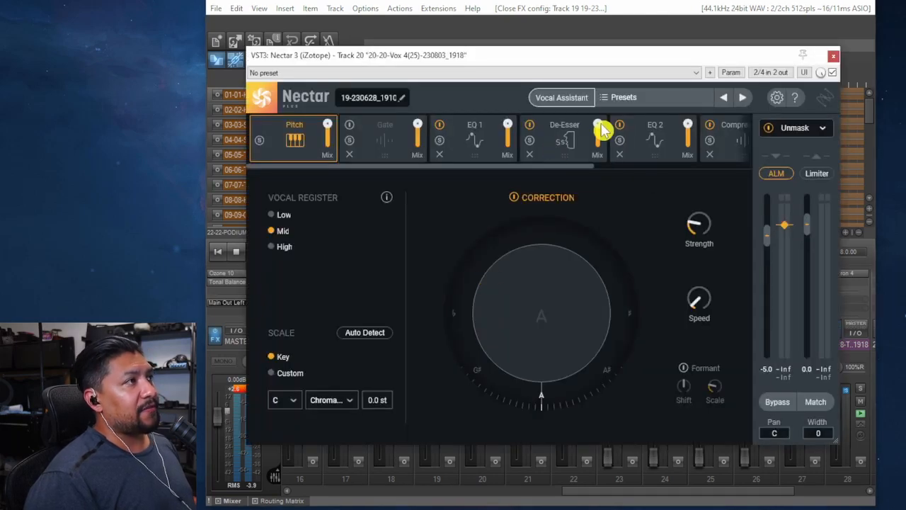
pyautogui.click(563, 100)
pyautogui.click(457, 342)
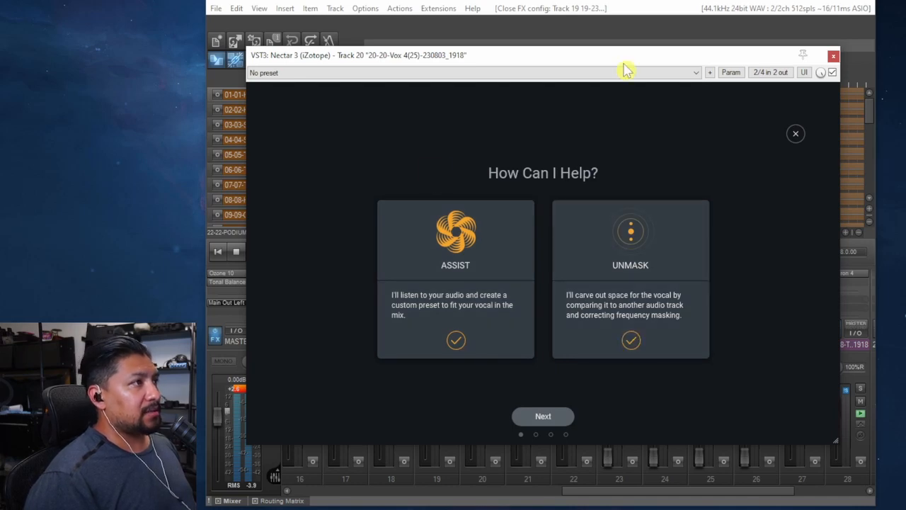
pyautogui.click(542, 418)
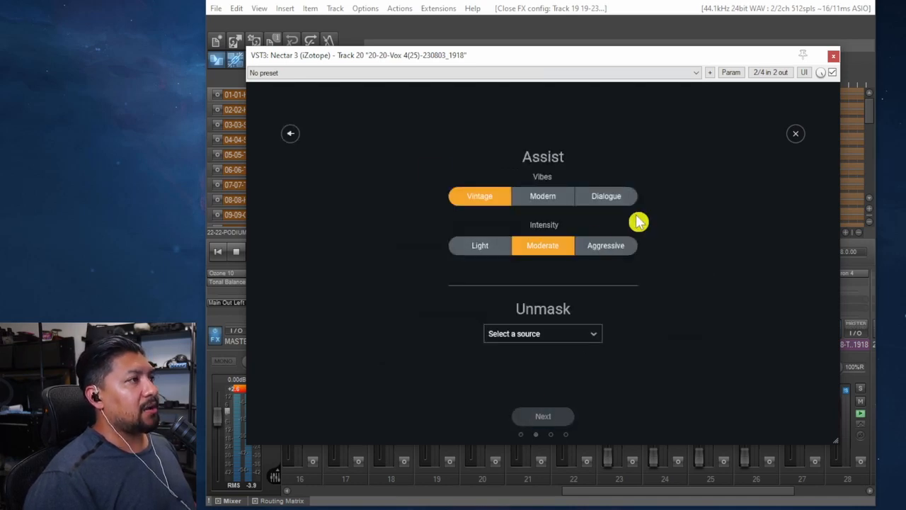
# Choose "19-230628_1910 - Nectar" as the Unmask source for vocal track 20.
pyautogui.click(562, 334)
pyautogui.scroll(-5, 547, 504)
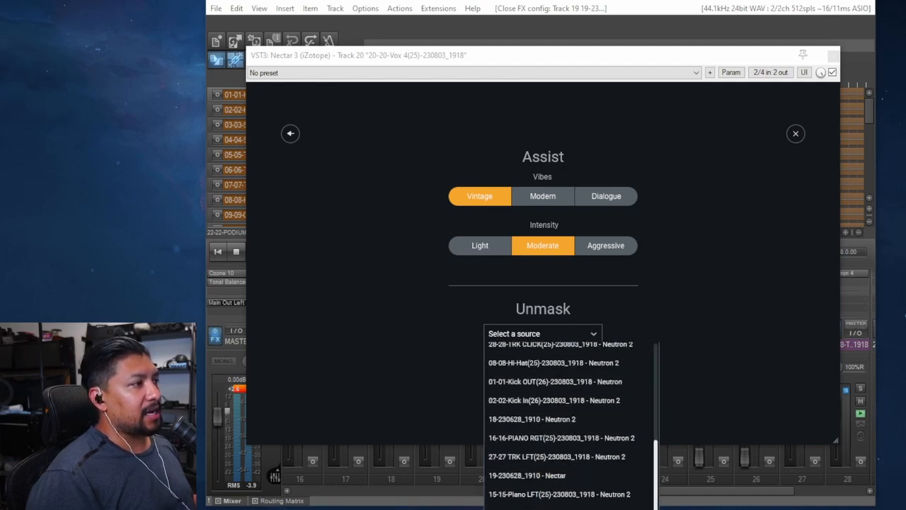
pyautogui.scroll(2, 546, 488)
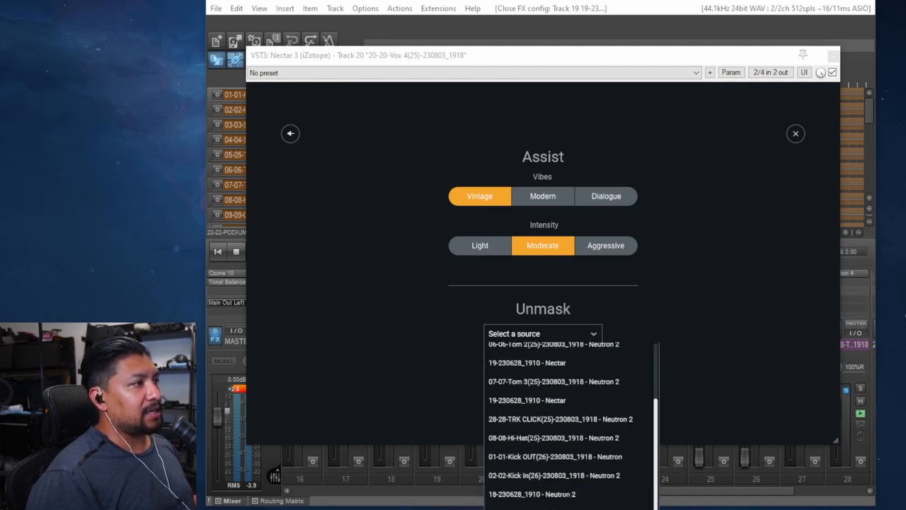
pyautogui.click(531, 401)
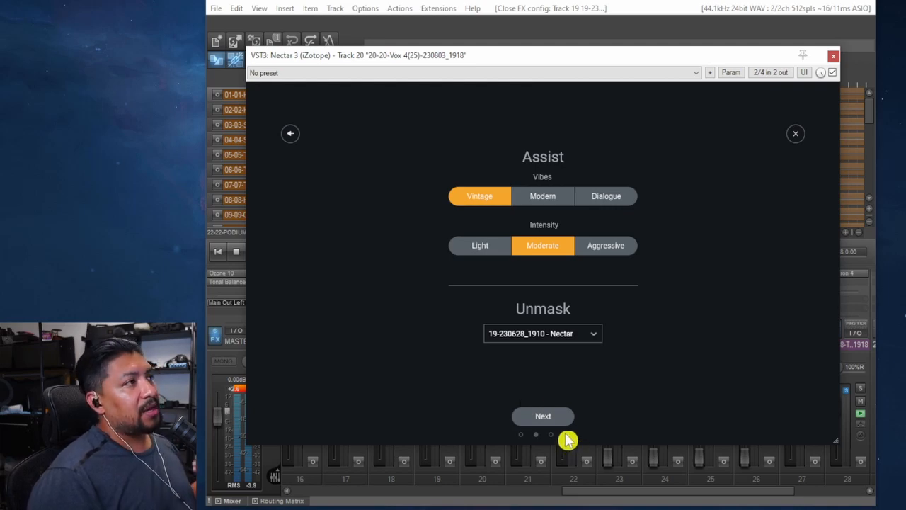
# Try the Modern vibe in vocal track 20's Vocal Assistant and leave the assistant without applying it.
pyautogui.click(546, 197)
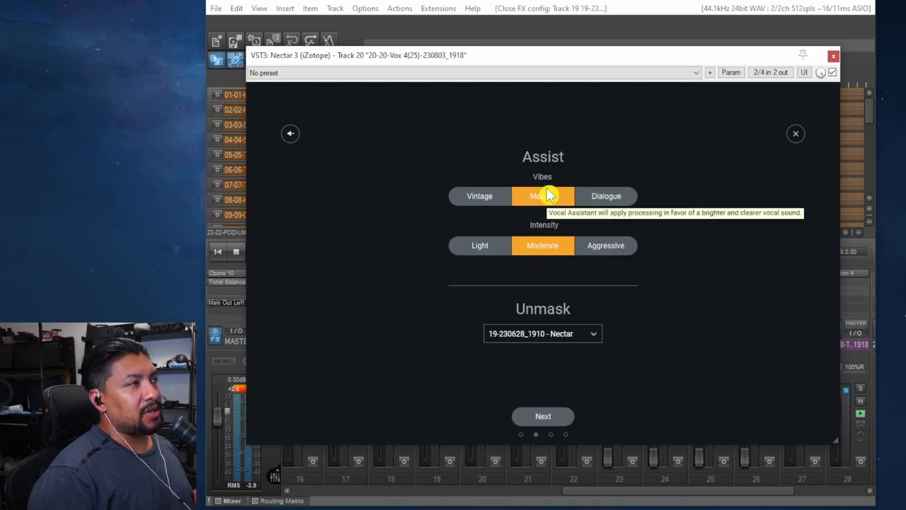
pyautogui.click(795, 134)
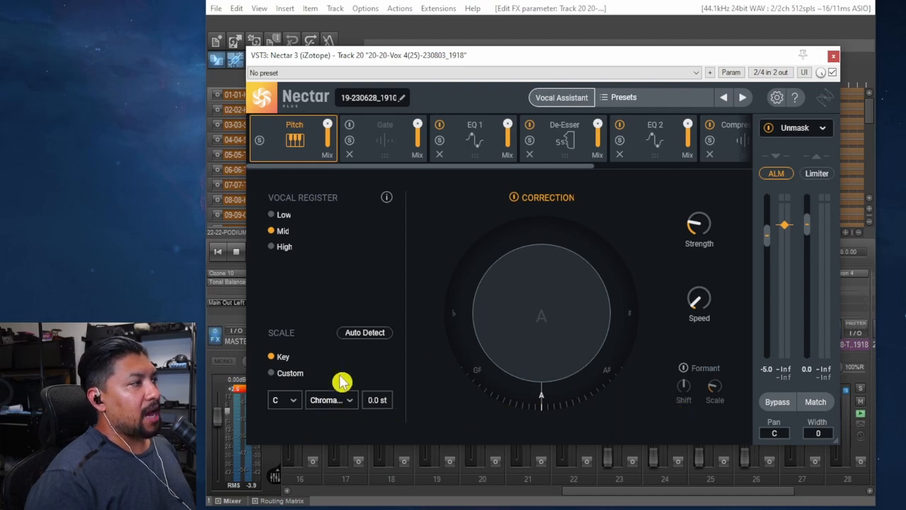
# Try the Pitch module's automatic scale detection on track 20, cancel it and close the plug-in.
pyautogui.click(356, 339)
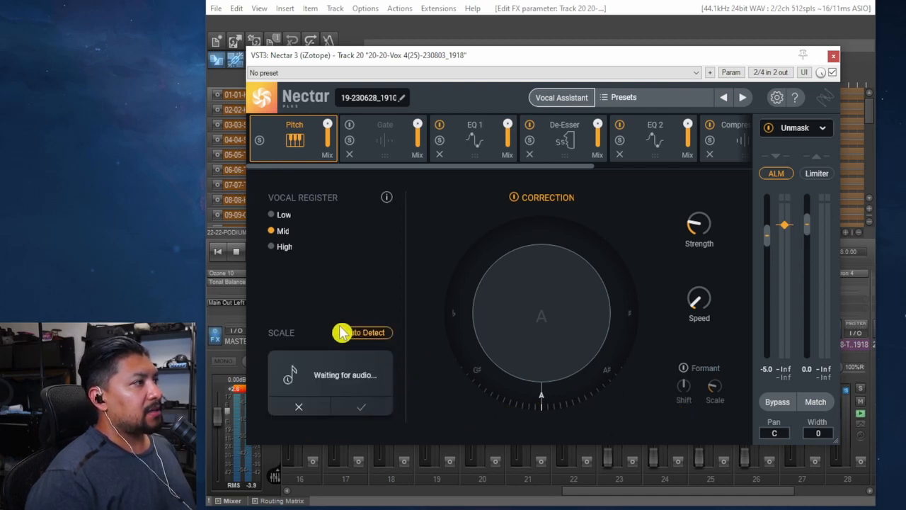
pyautogui.click(363, 341)
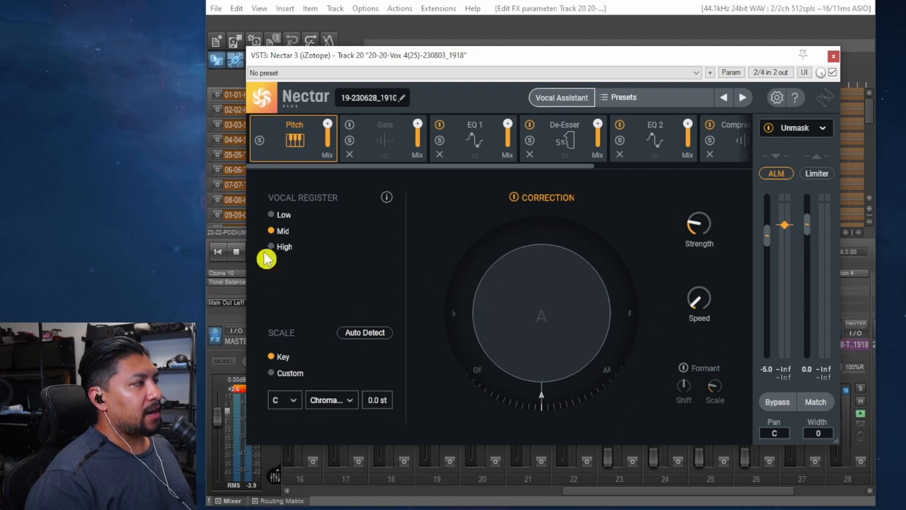
pyautogui.click(834, 57)
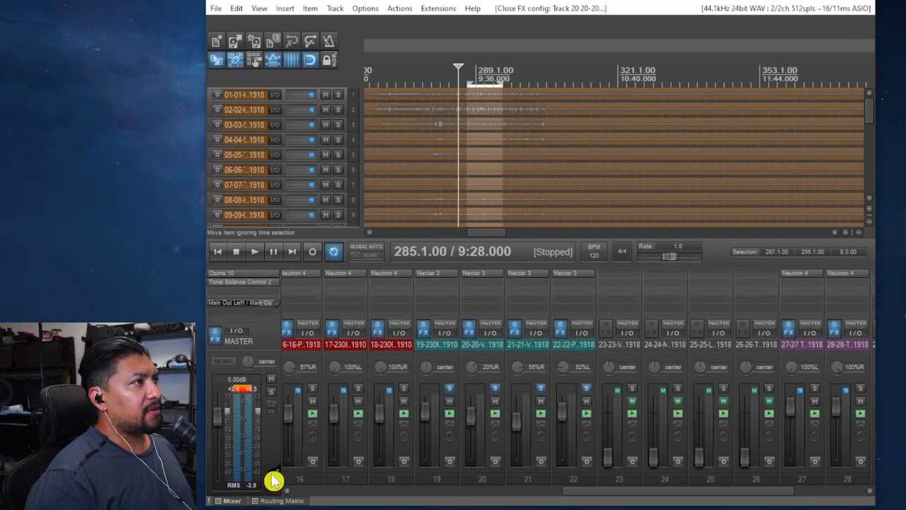
# Open Nectar 3 on vocal track 19 and add a Delay module to its chain, with the Analog delay type.
pyautogui.moveTo(621, 494); pyautogui.dragTo(751, 487)
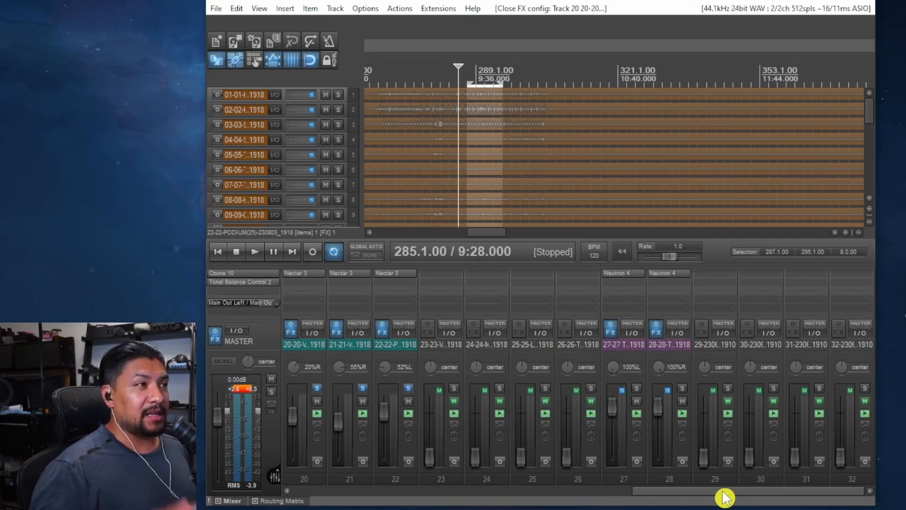
pyautogui.moveTo(722, 491); pyautogui.dragTo(628, 491)
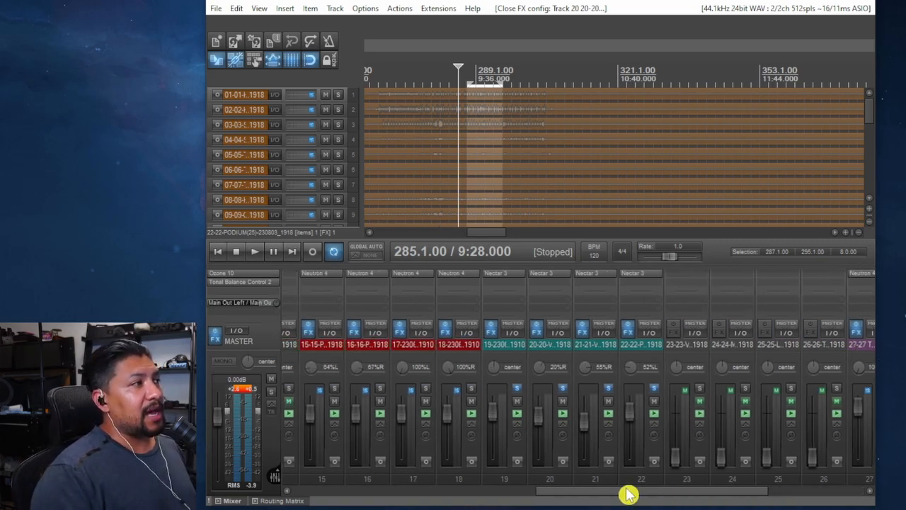
pyautogui.click(505, 272)
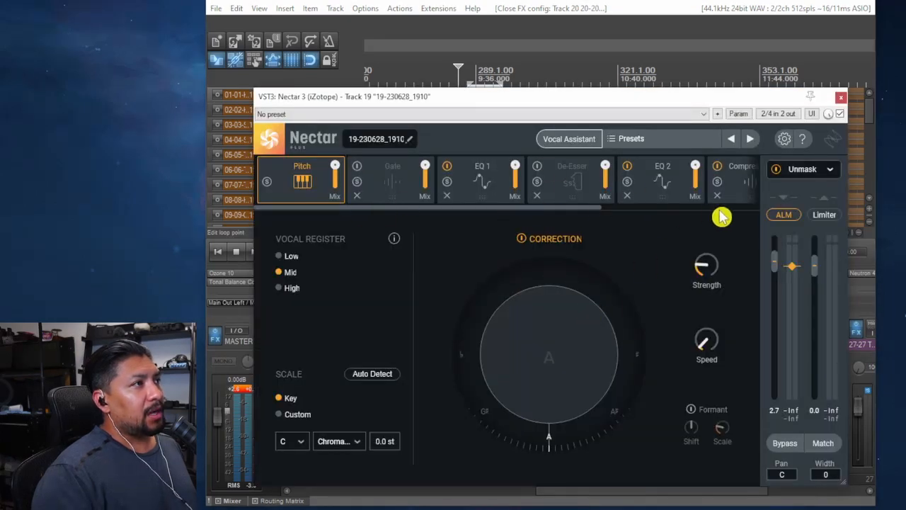
pyautogui.moveTo(587, 209); pyautogui.dragTo(712, 210)
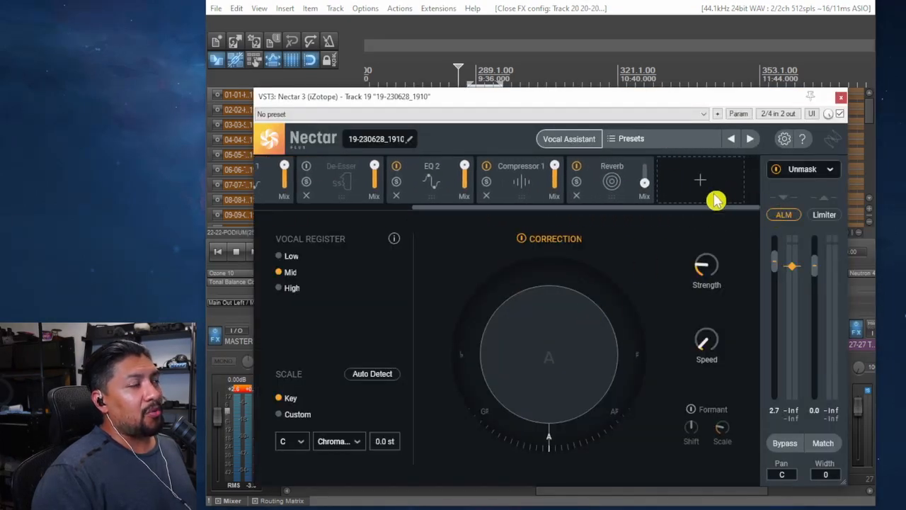
pyautogui.click(701, 186)
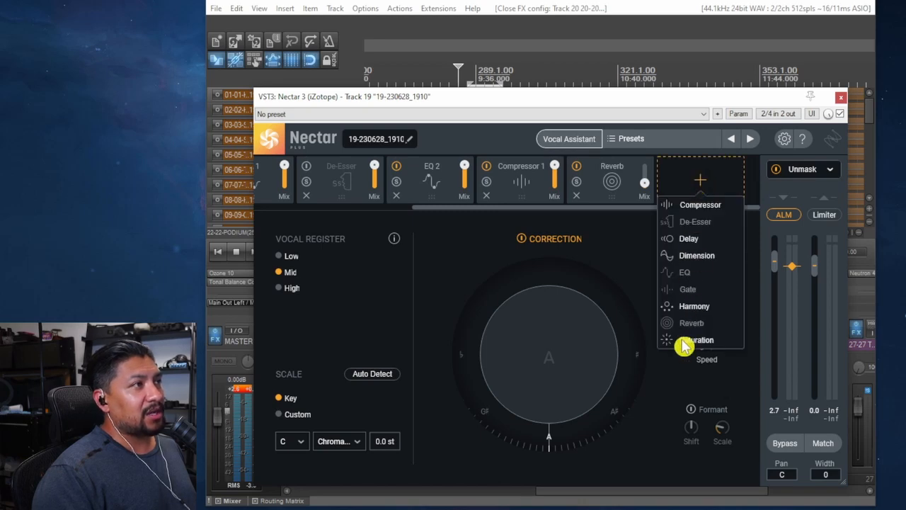
pyautogui.click(687, 242)
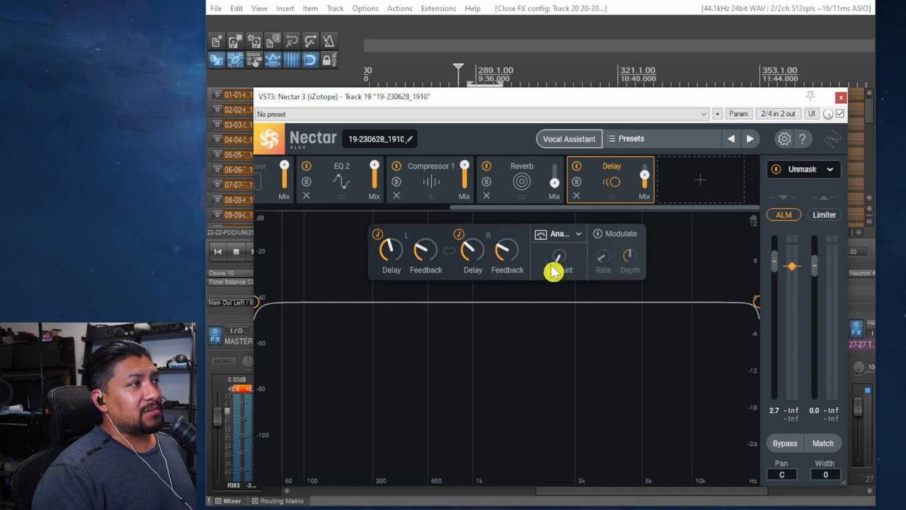
pyautogui.click(564, 236)
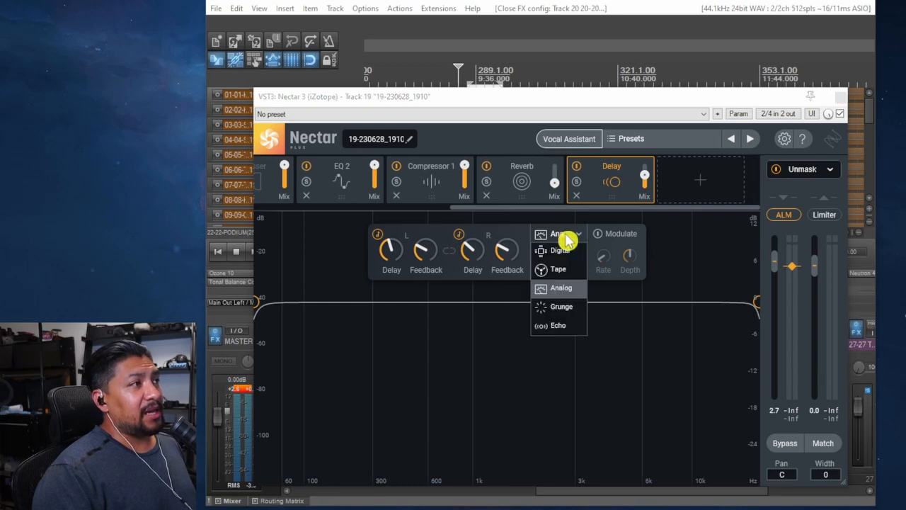
pyautogui.click(560, 289)
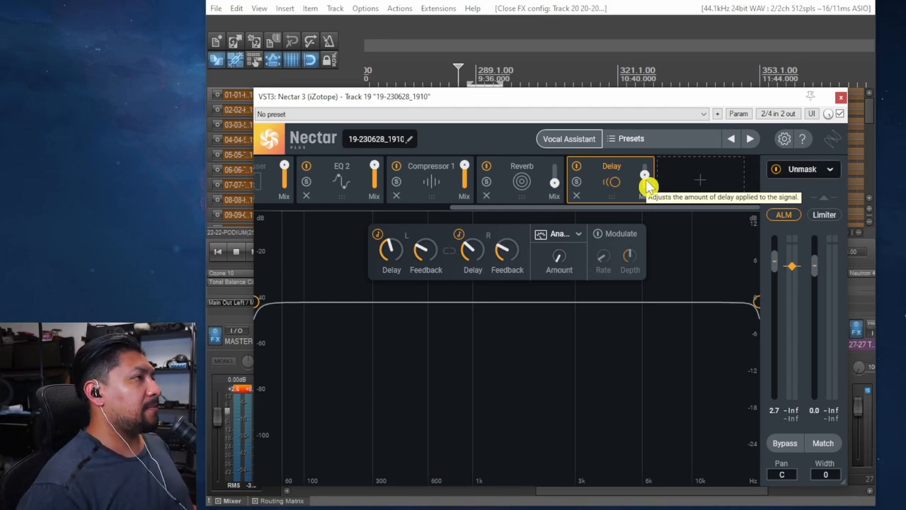
# Close track 19's Nectar 3 after a short playback and unsolo tracks 20, 21 and 22 to play track 19 alone.
pyautogui.press('space')
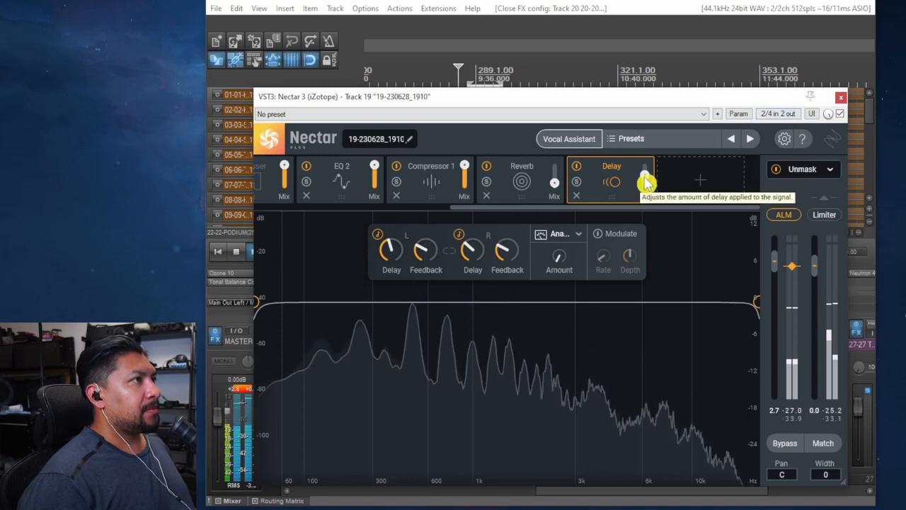
pyautogui.click(841, 97)
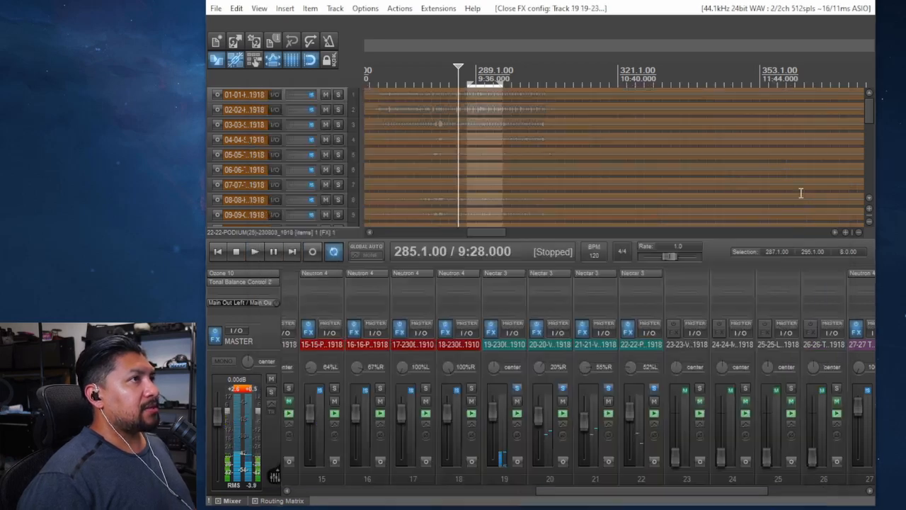
pyautogui.click(563, 388)
pyautogui.click(609, 388)
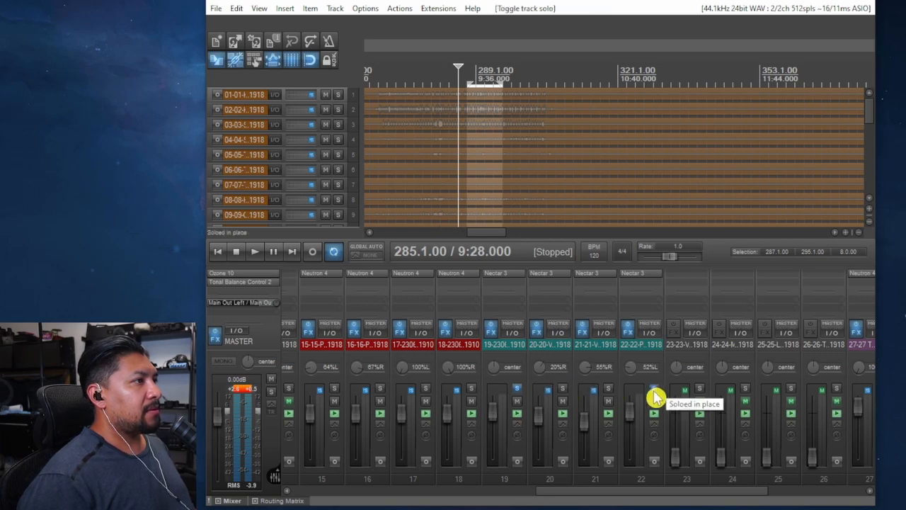
pyautogui.click(654, 389)
pyautogui.press('space')
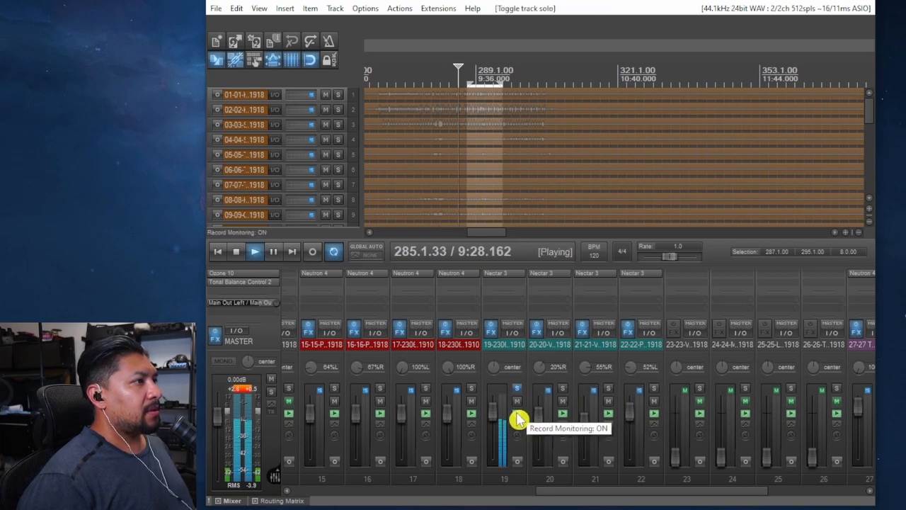
# Reopen Nectar 3 on track 19 and lower the Delay module's mix to its minimum end during playback.
pyautogui.click(514, 283)
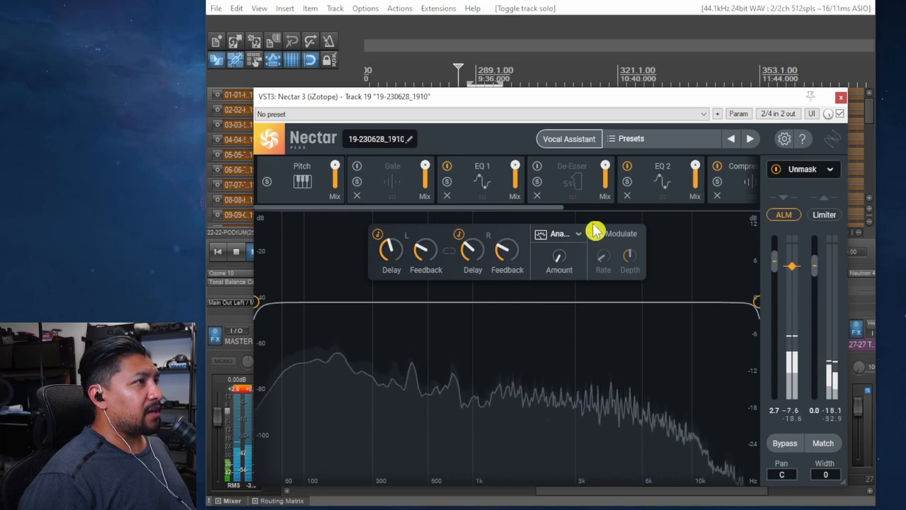
pyautogui.moveTo(556, 209); pyautogui.dragTo(736, 220)
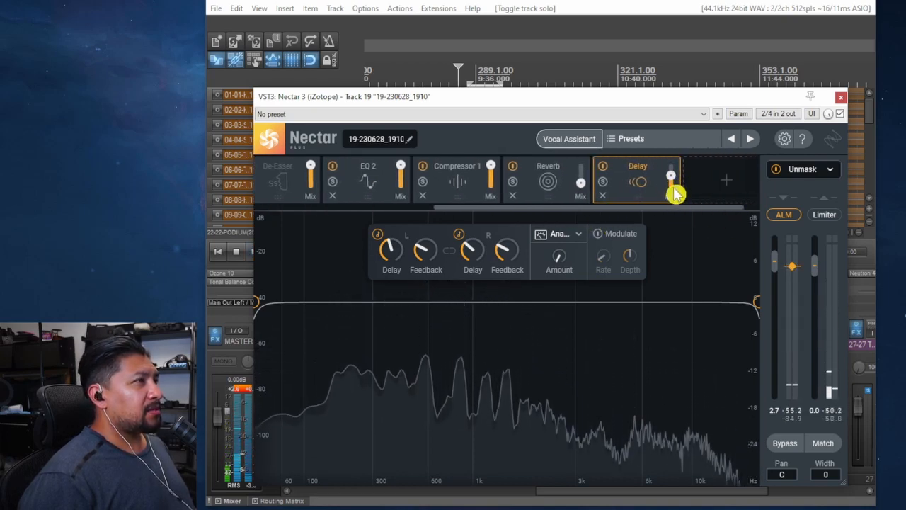
pyautogui.moveTo(676, 192); pyautogui.dragTo(676, 219)
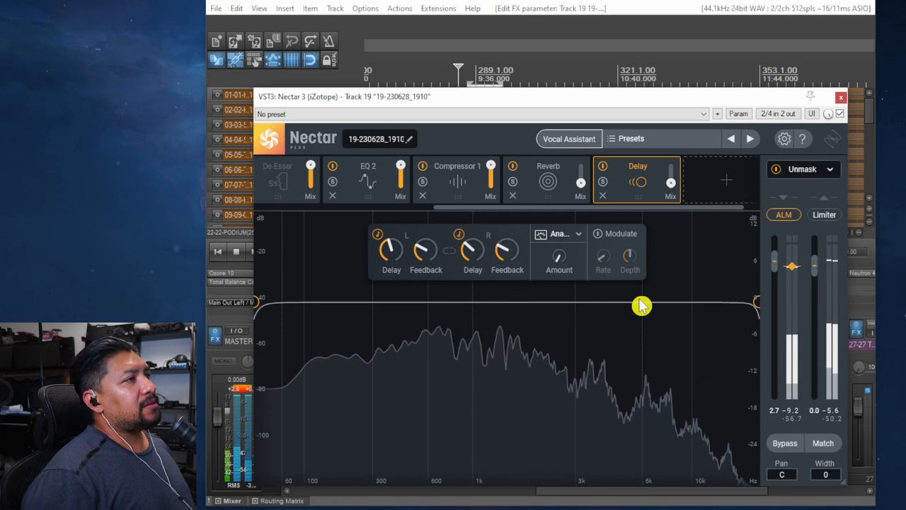
# Compare the Reverb filter, set track 19's Delay filter to about 541 Hz low cut and 3.2 kHz high cut, and close the plug-in.
pyautogui.click(546, 186)
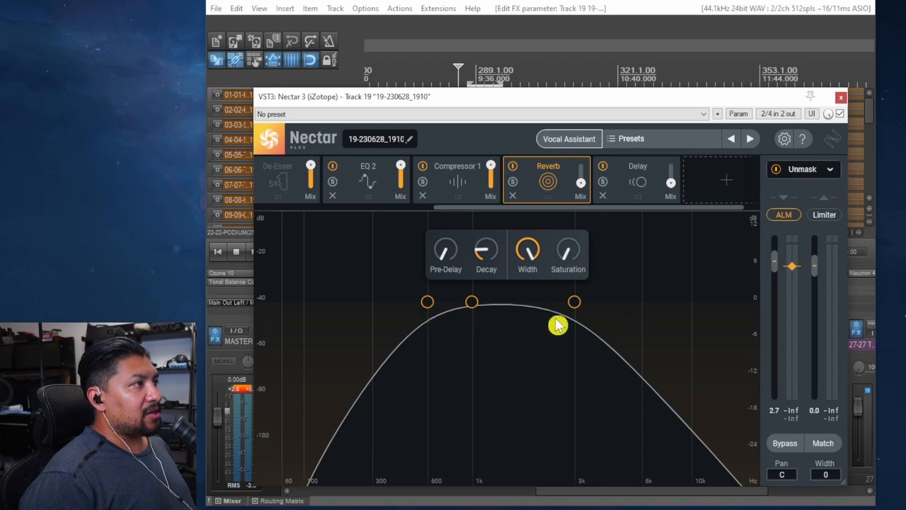
pyautogui.click(626, 179)
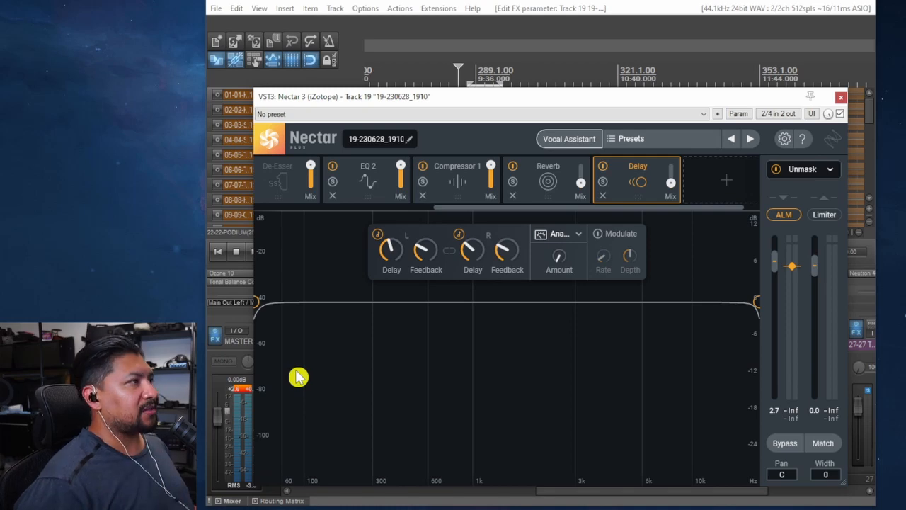
pyautogui.press('space')
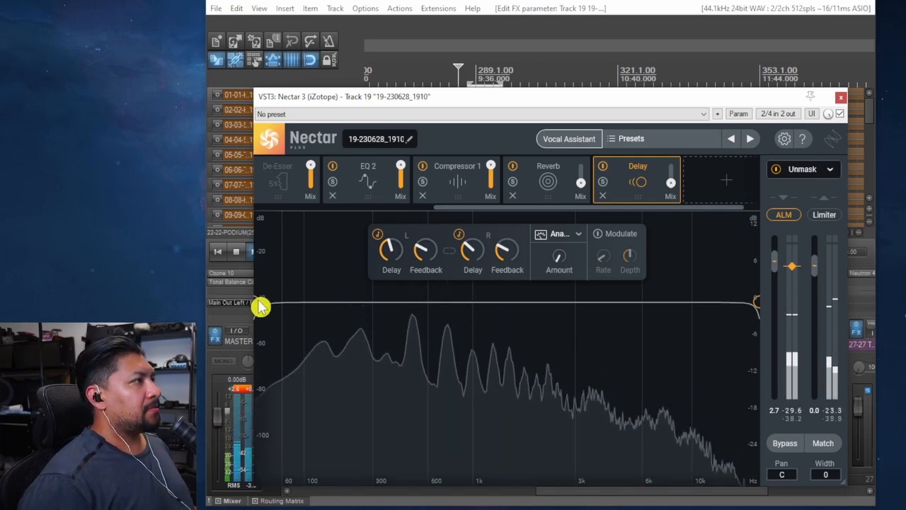
pyautogui.moveTo(261, 306); pyautogui.dragTo(427, 323)
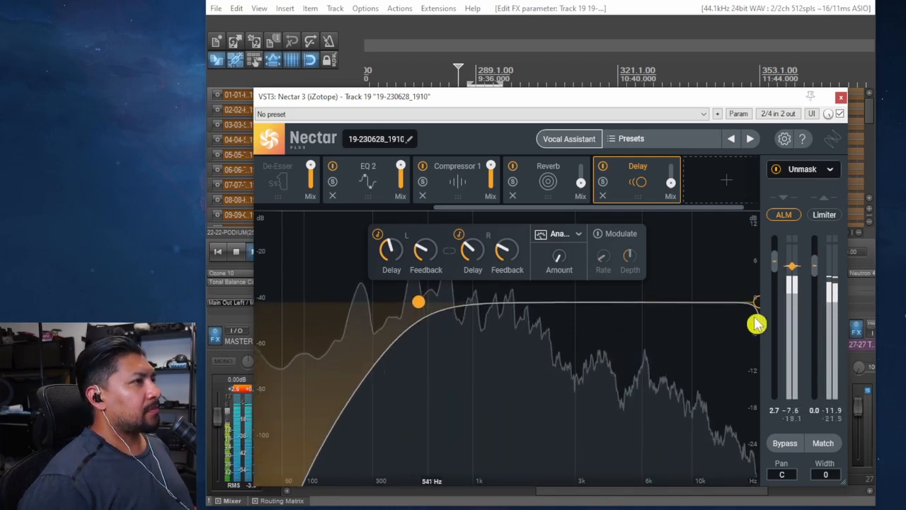
pyautogui.moveTo(760, 310); pyautogui.dragTo(580, 341)
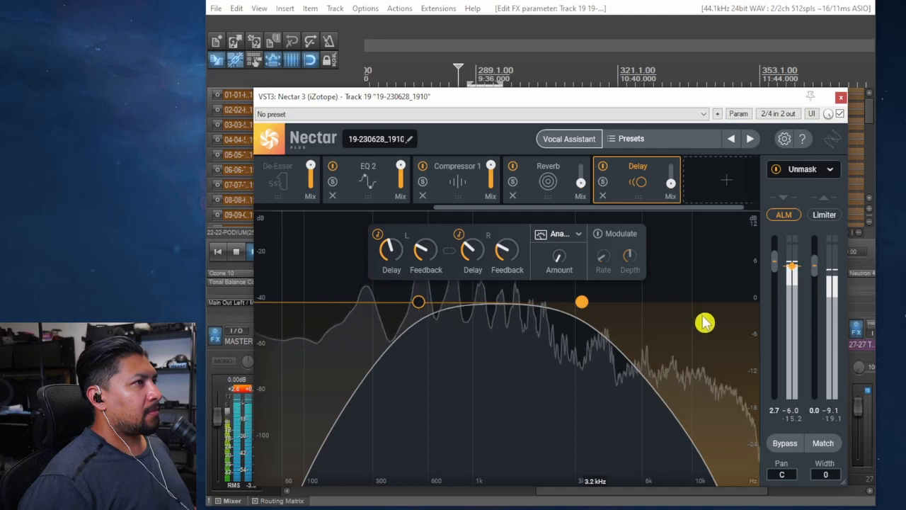
pyautogui.click(843, 104)
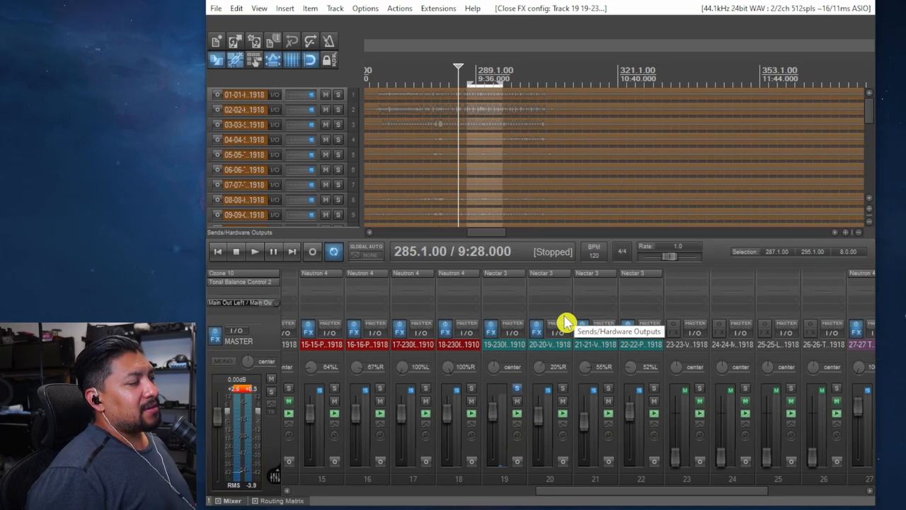
# Solo vocal tracks 20, 21 and 22 again and audition them together with track 19.
pyautogui.click(563, 388)
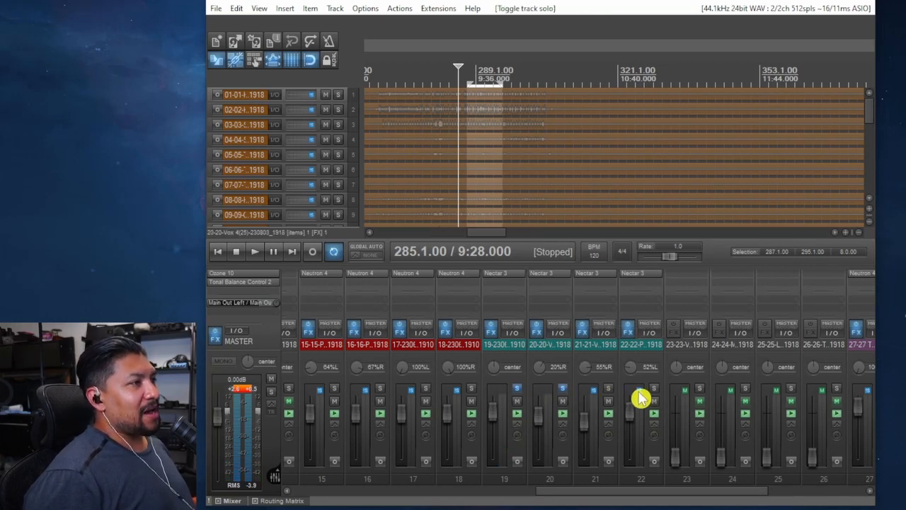
pyautogui.click(608, 388)
pyautogui.click(654, 389)
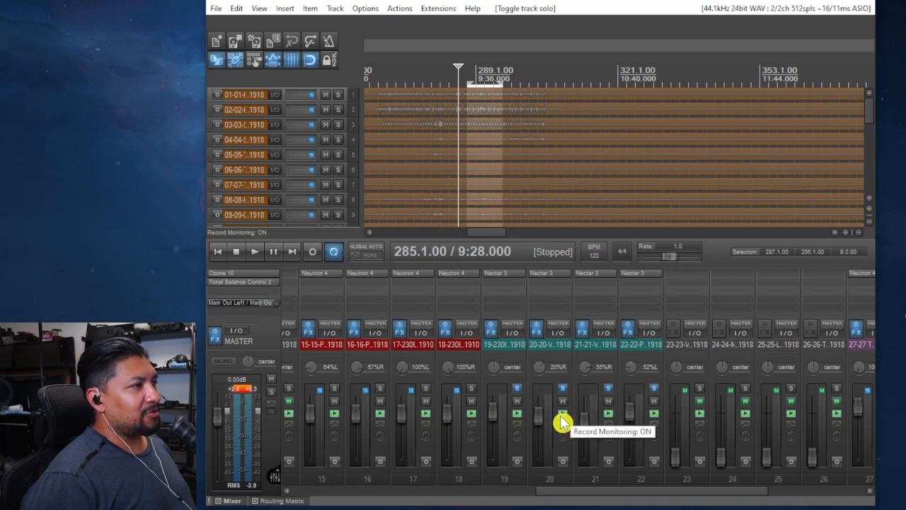
pyautogui.press('space')
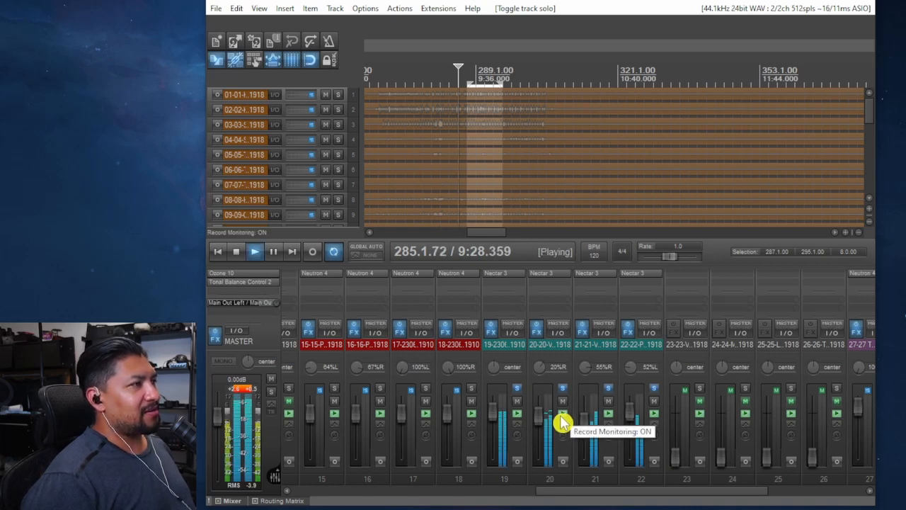
pyautogui.press('space')
# Open Nectar 3 on vocal track 20, add a Delay module and lower its mix to a minimal amount.
pyautogui.click(551, 280)
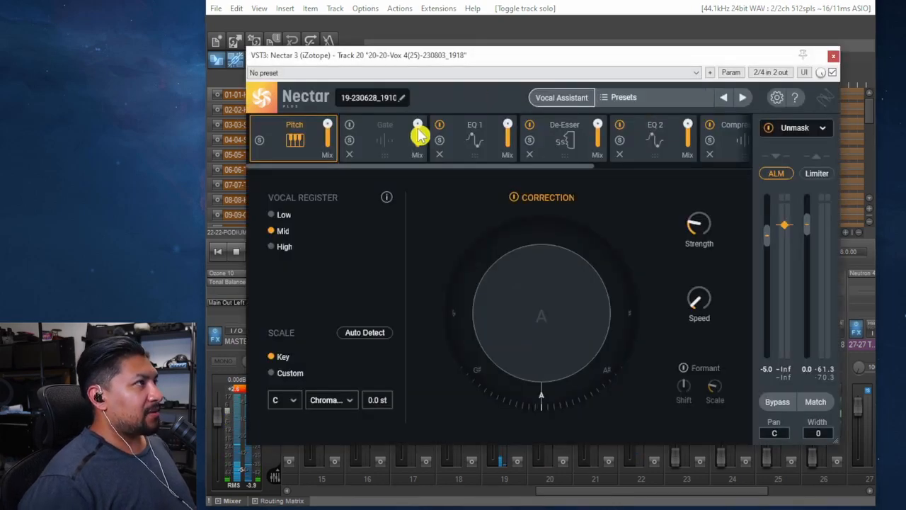
pyautogui.moveTo(562, 168); pyautogui.dragTo(763, 188)
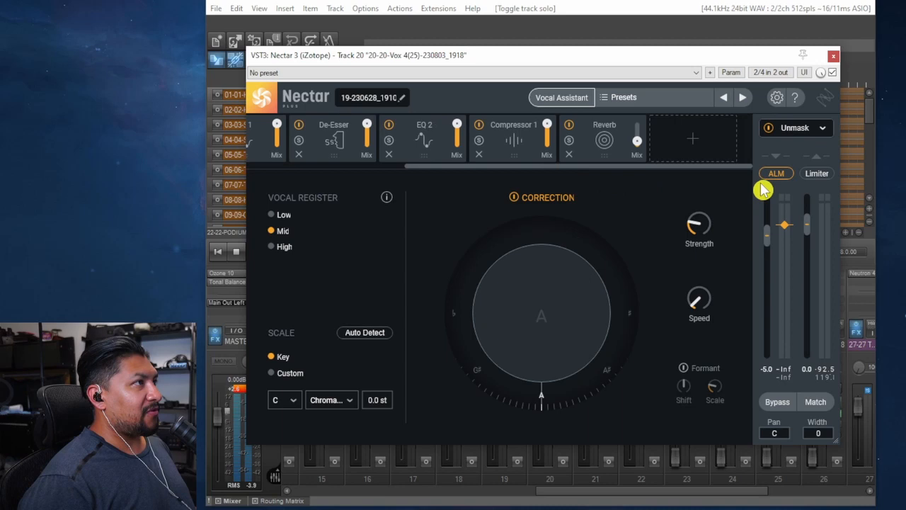
pyautogui.click(693, 142)
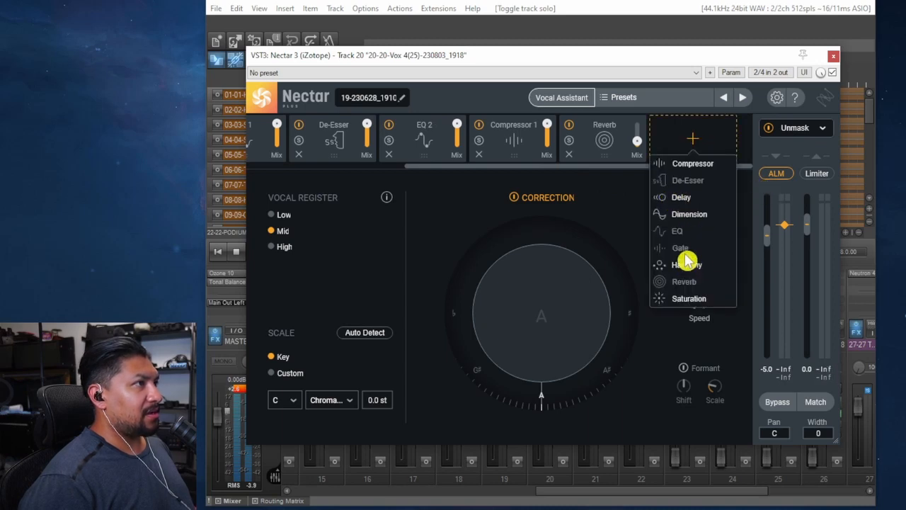
pyautogui.click(692, 199)
pyautogui.moveTo(642, 138); pyautogui.dragTo(642, 230)
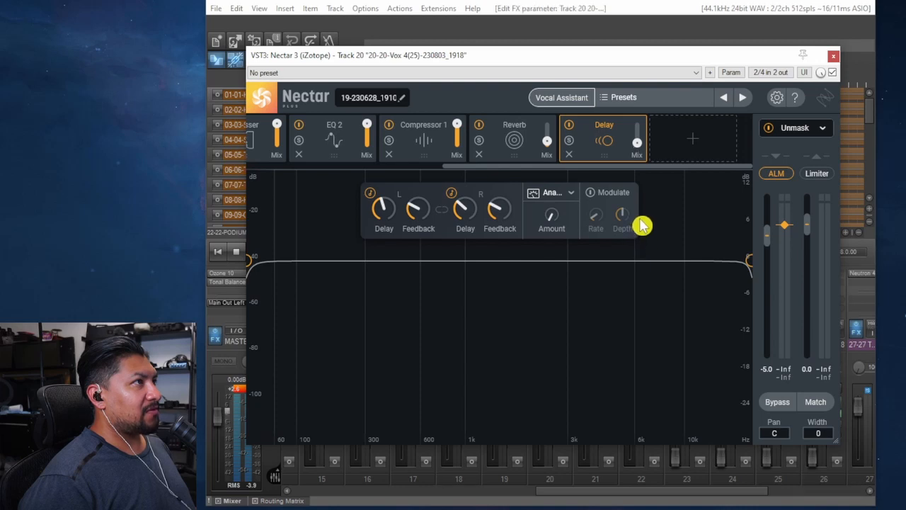
# Filter track 20's delay with a low cut at about 848 Hz and a high cut at about 3.8 kHz.
pyautogui.moveTo(249, 265); pyautogui.dragTo(418, 273)
pyautogui.moveTo(750, 265); pyautogui.dragTo(587, 297)
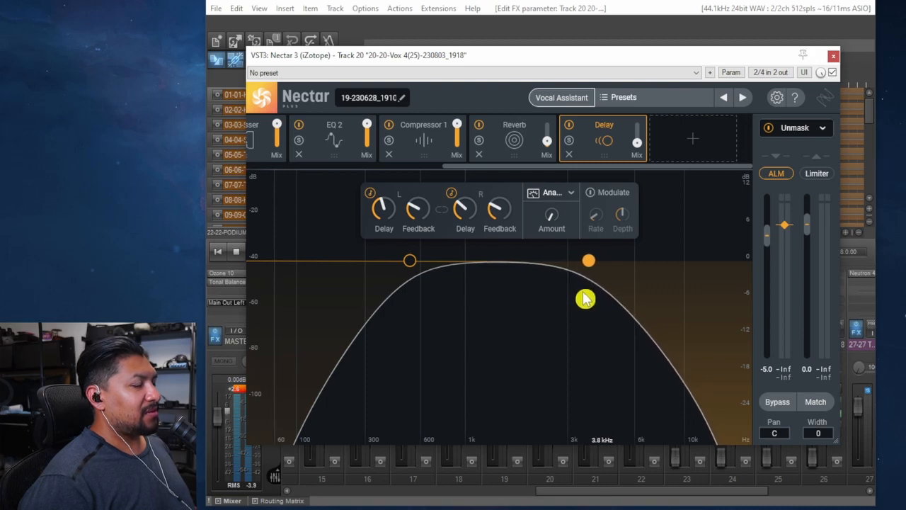
pyautogui.moveTo(418, 271); pyautogui.dragTo(454, 281)
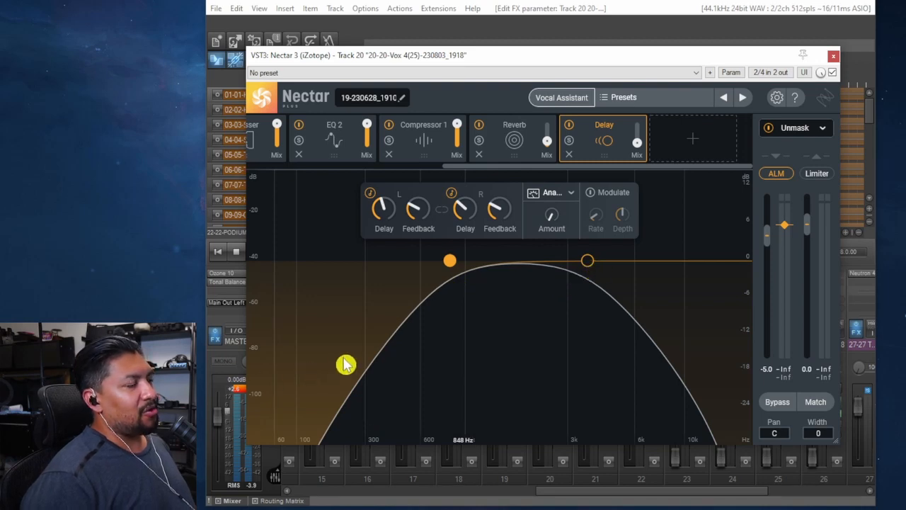
# Compare track 20's Reverb filter, lower the Delay filter's low cut to match it and its high cut to about 3.0 kHz, and close the plug-in.
pyautogui.click(593, 264)
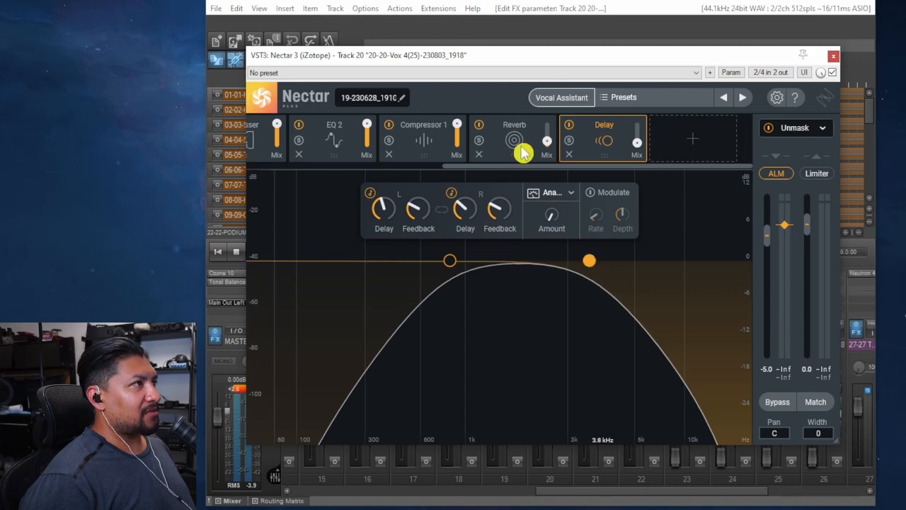
pyautogui.click(516, 140)
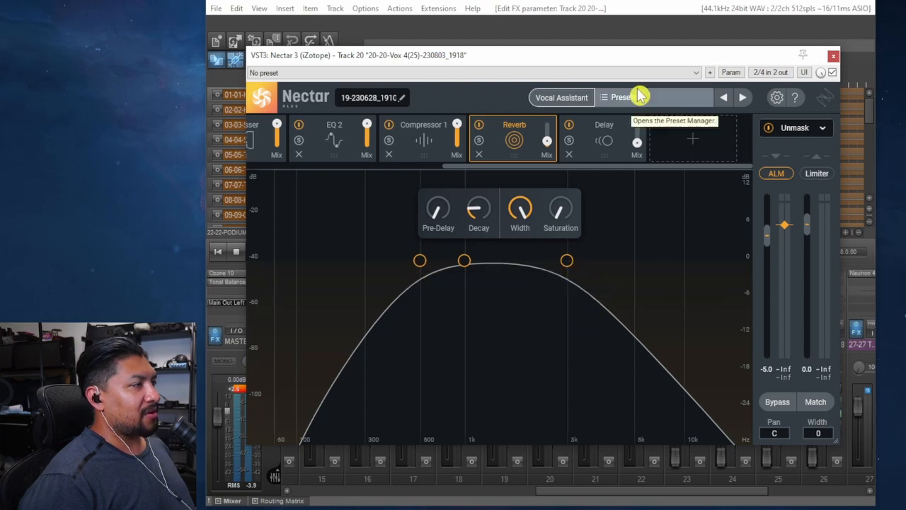
pyautogui.click(599, 135)
pyautogui.moveTo(449, 263); pyautogui.dragTo(421, 274)
pyautogui.moveTo(591, 264); pyautogui.dragTo(569, 272)
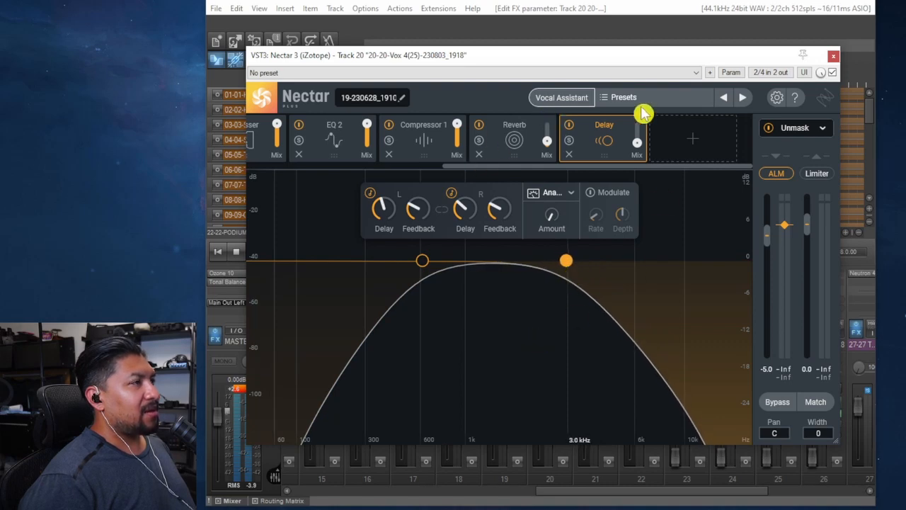
pyautogui.click(835, 58)
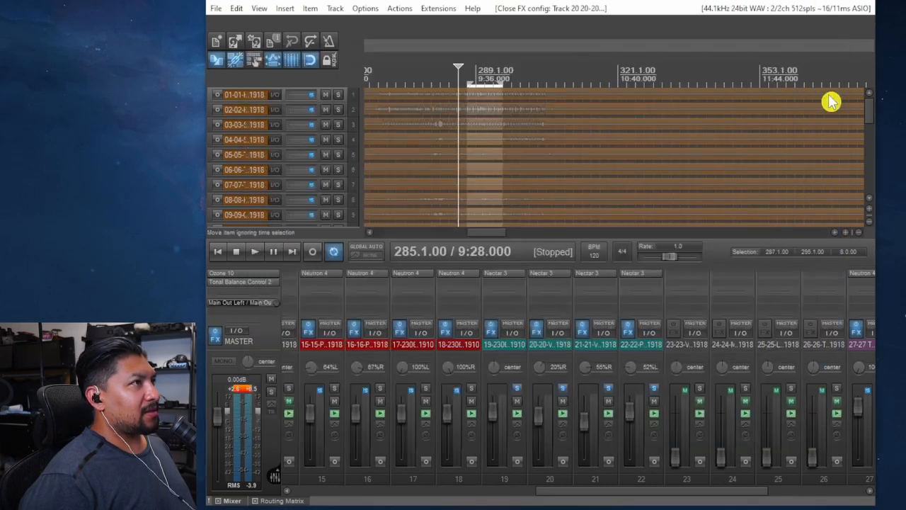
# Open Nectar 3 on vocal track 21, check its Reverb filter and add a Delay module at the end of the chain.
pyautogui.click(590, 282)
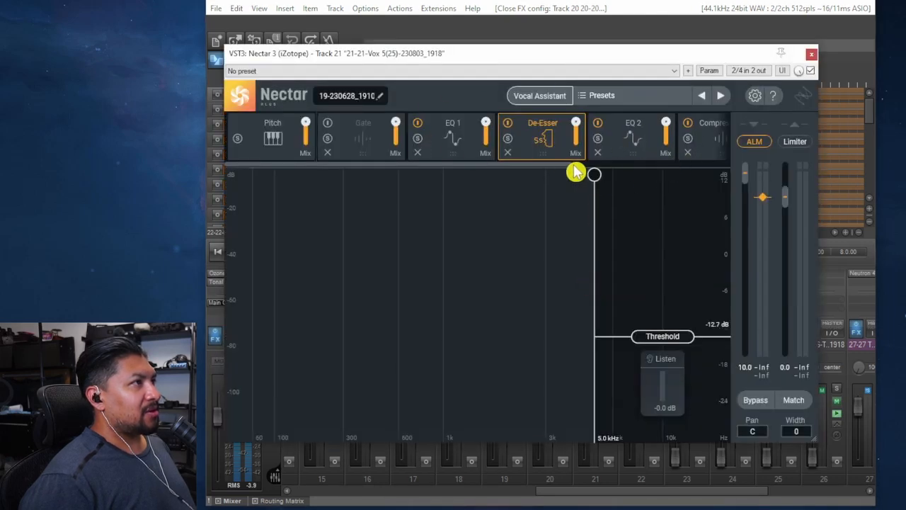
pyautogui.moveTo(577, 167); pyautogui.dragTo(733, 167)
pyautogui.click(584, 139)
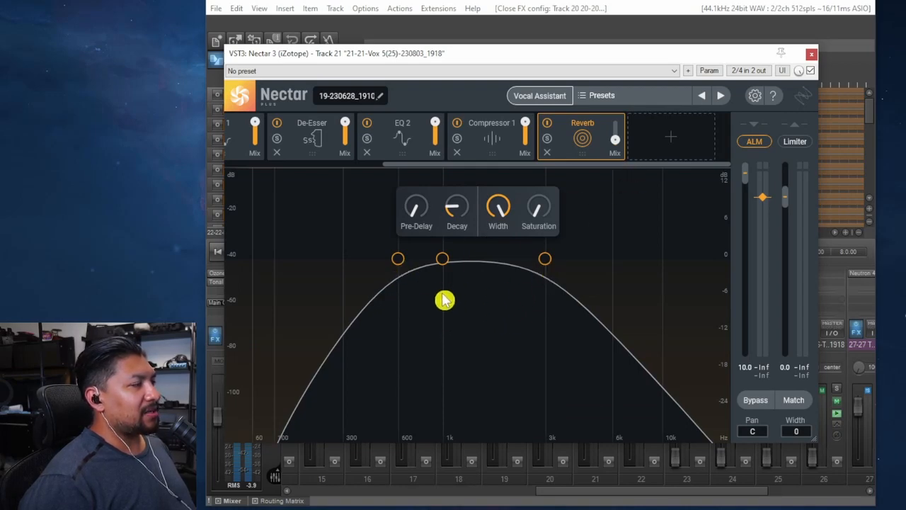
pyautogui.click(672, 137)
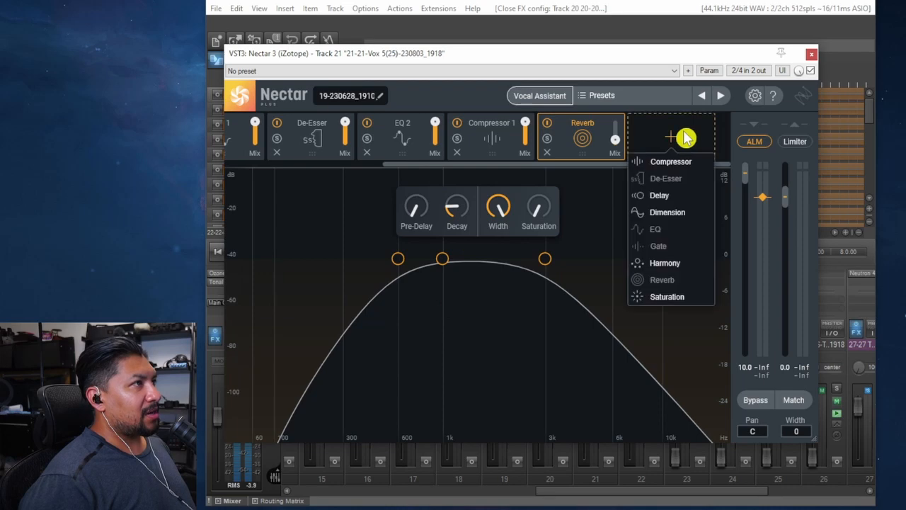
pyautogui.click(666, 199)
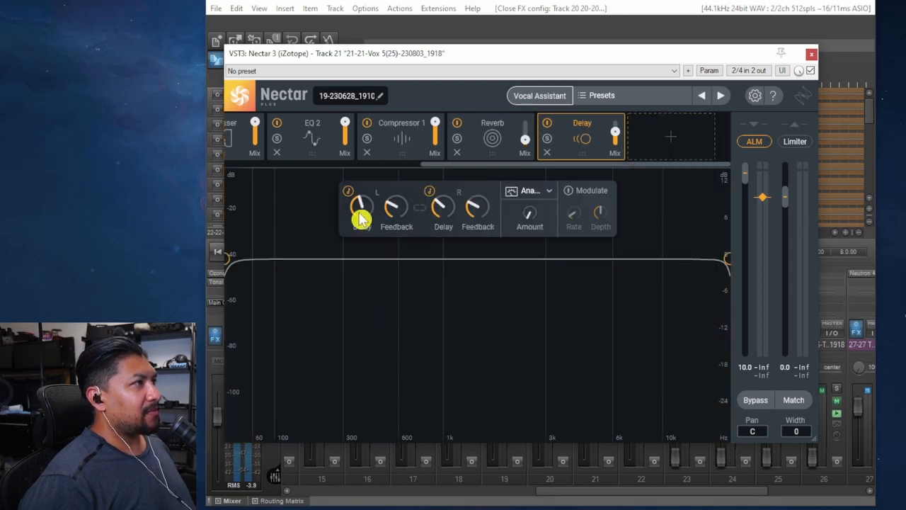
# Filter track 21's delay with a low cut at about 632 Hz and high cut at about 3.1 kHz, reduce its mix, and close the plug-in.
pyautogui.moveTo(230, 265); pyautogui.dragTo(406, 280)
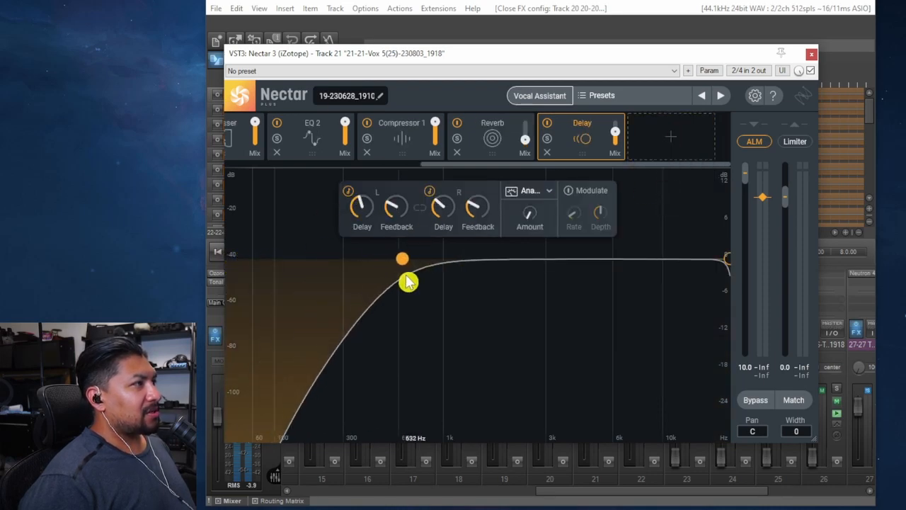
pyautogui.moveTo(723, 266); pyautogui.dragTo(546, 291)
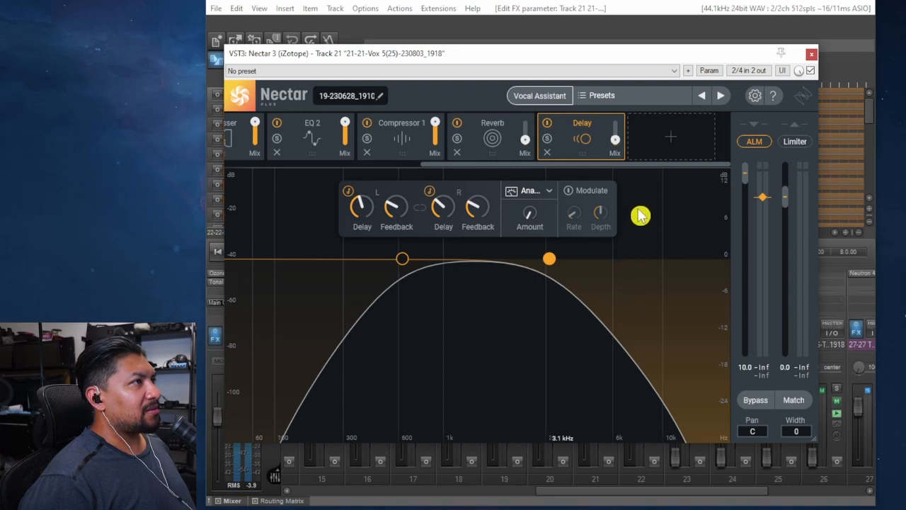
pyautogui.click(811, 56)
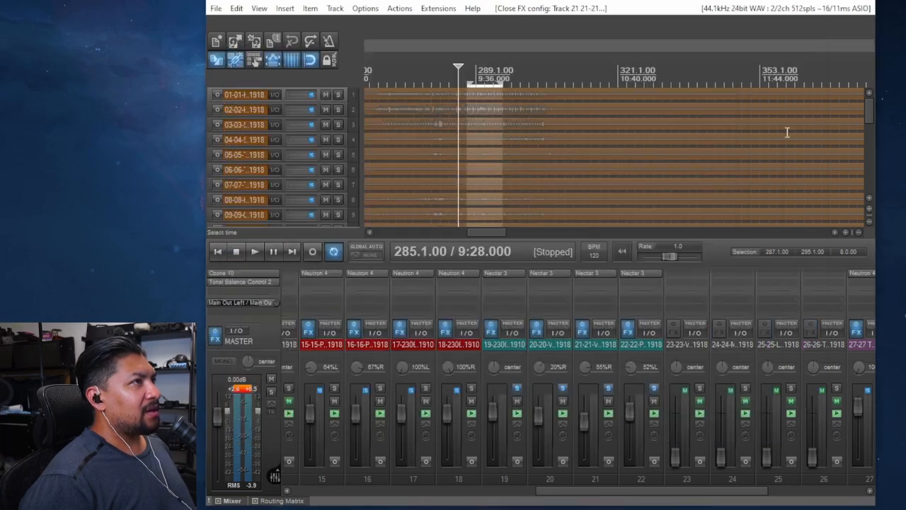
# Open Nectar 3 on vocal track 22, check its Reverb filter and add a Delay module after it.
pyautogui.click(648, 278)
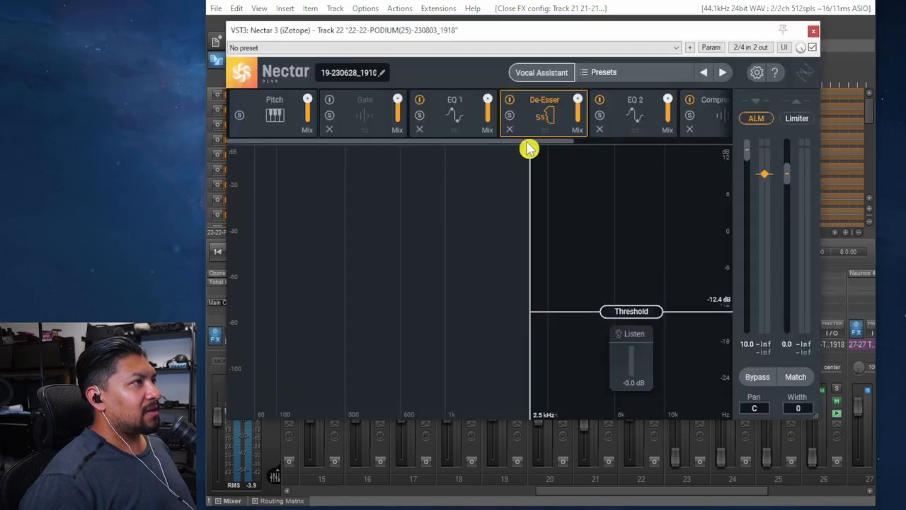
pyautogui.moveTo(526, 143); pyautogui.dragTo(676, 150)
pyautogui.click(582, 114)
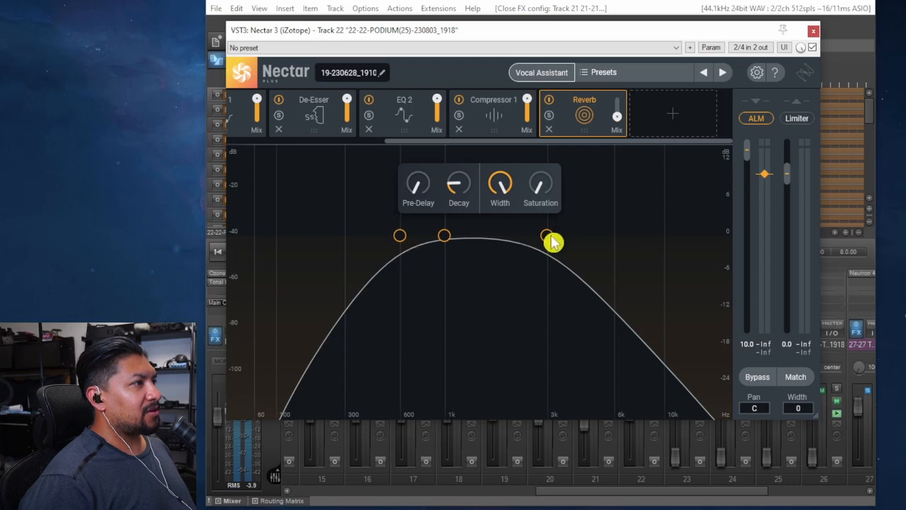
pyautogui.click(658, 118)
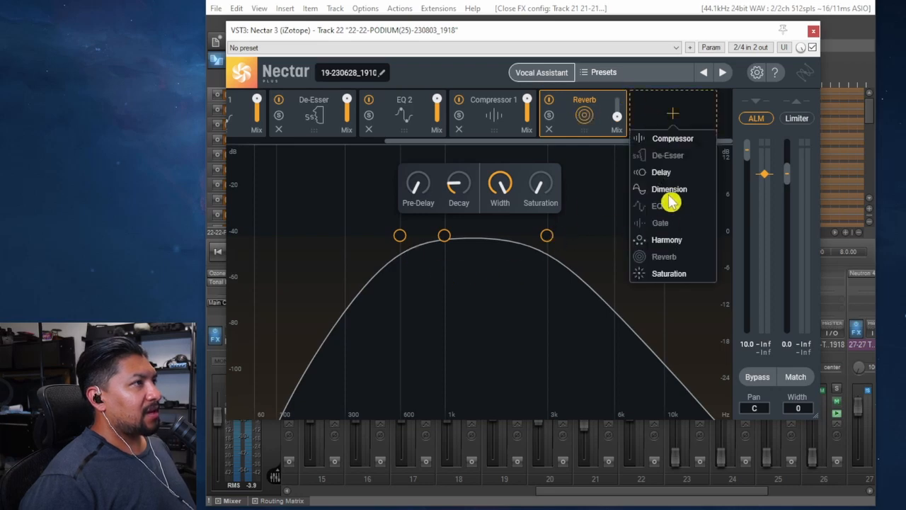
pyautogui.click(662, 174)
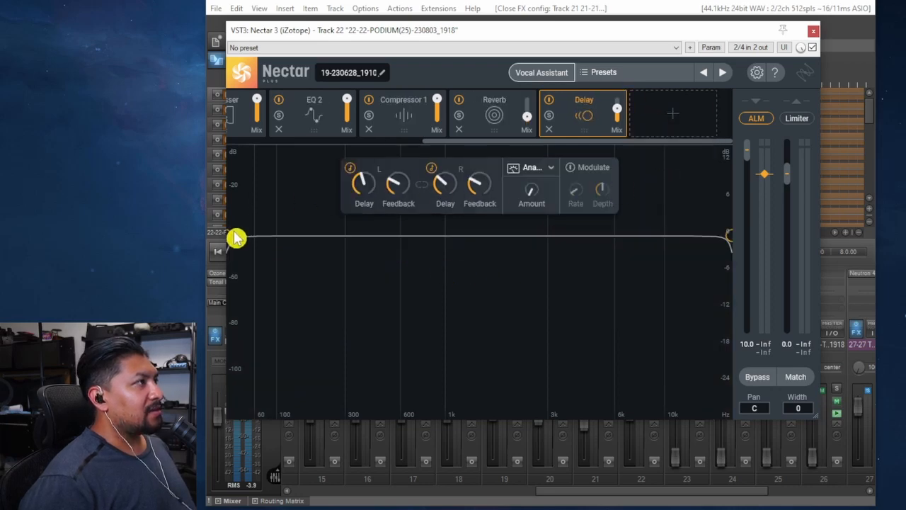
# Filter track 22's delay with a low cut at about 591 Hz and high cut at about 3.3 kHz, minimize its mix, and close the plug-in.
pyautogui.moveTo(236, 237); pyautogui.dragTo(409, 261)
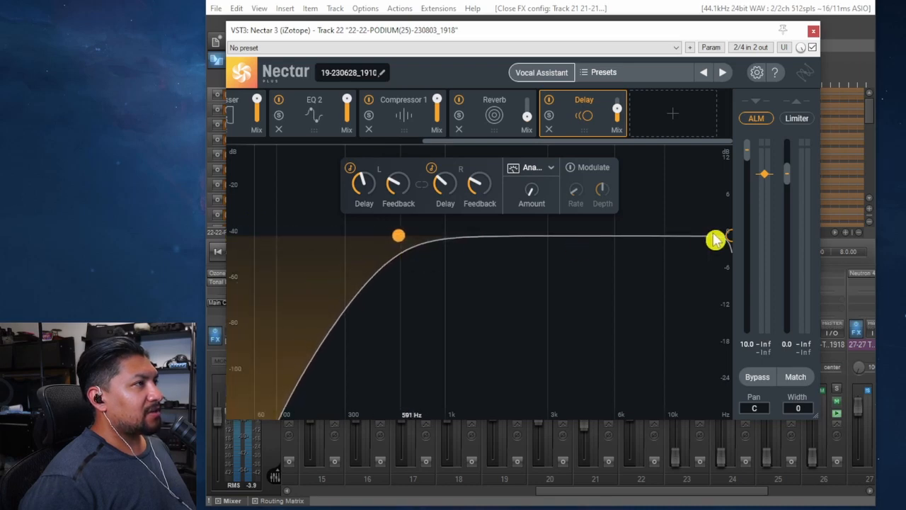
pyautogui.moveTo(732, 238); pyautogui.dragTo(557, 262)
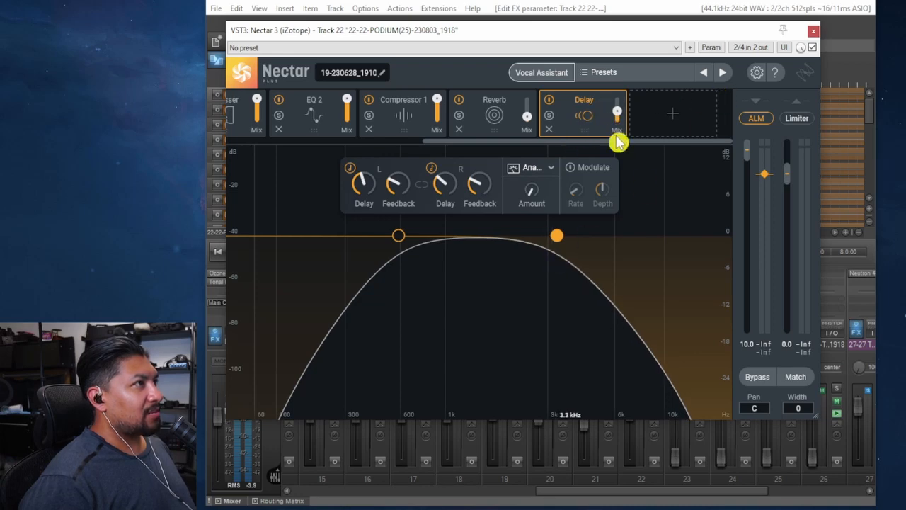
pyautogui.moveTo(613, 136); pyautogui.dragTo(606, 233)
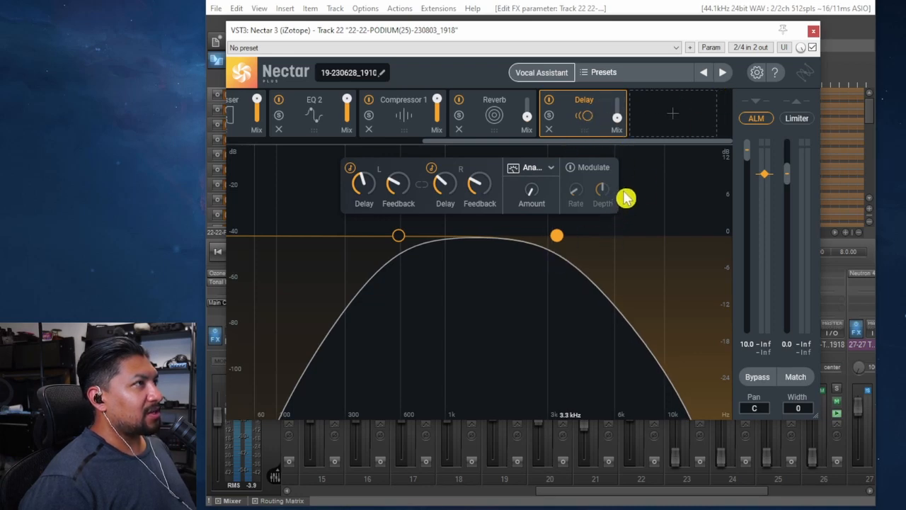
pyautogui.click(811, 33)
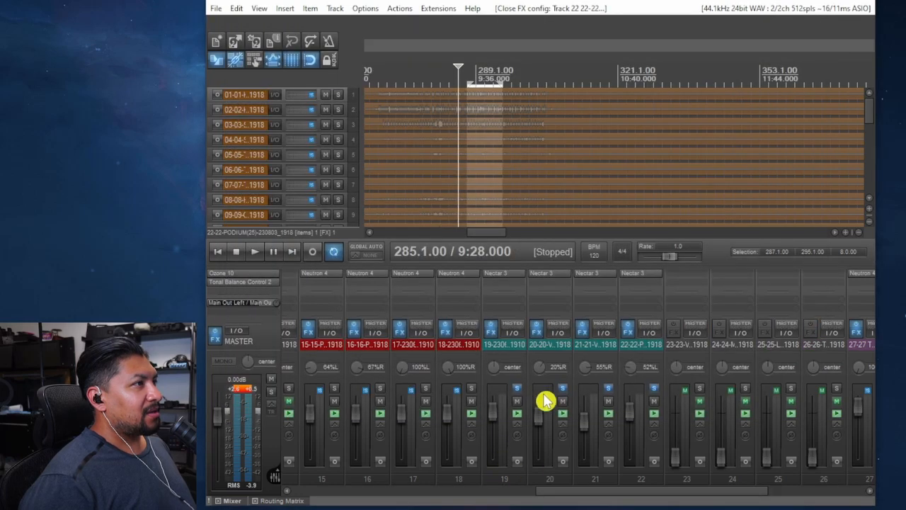
# Start playback and unsolo vocal tracks 20, 19, 21 and 22 to hear the delays in the full mix.
pyautogui.press('space')
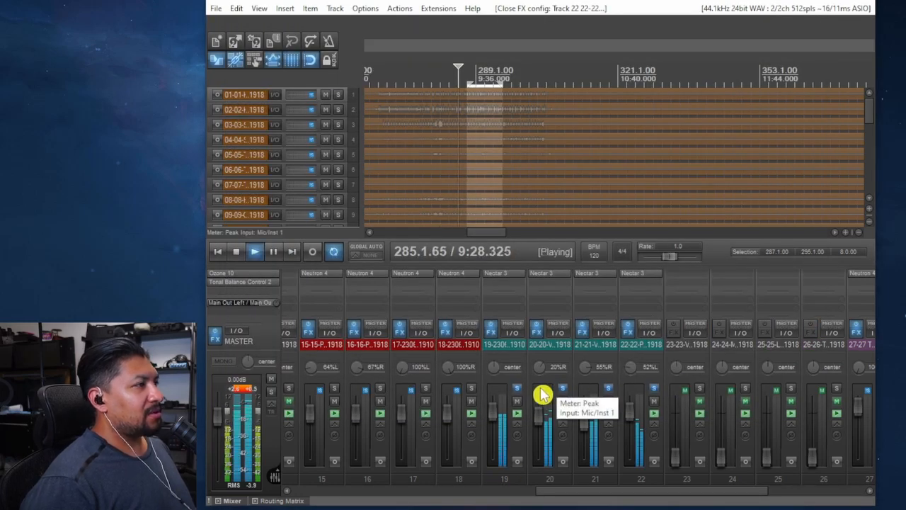
pyautogui.click(564, 388)
pyautogui.click(518, 388)
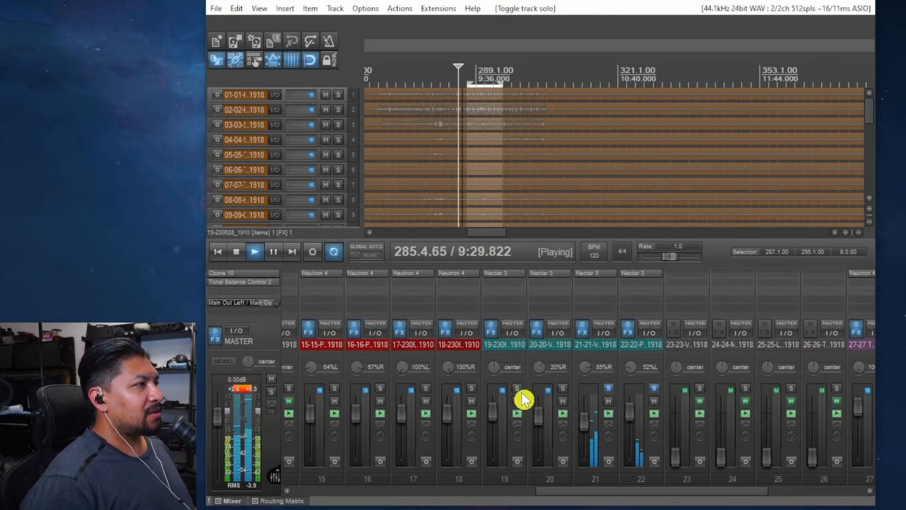
pyautogui.click(614, 388)
pyautogui.click(613, 389)
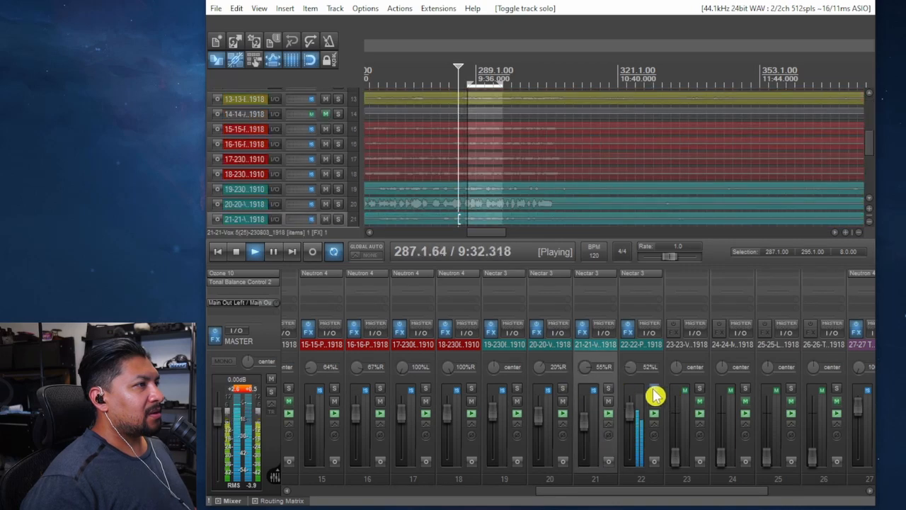
pyautogui.click(656, 391)
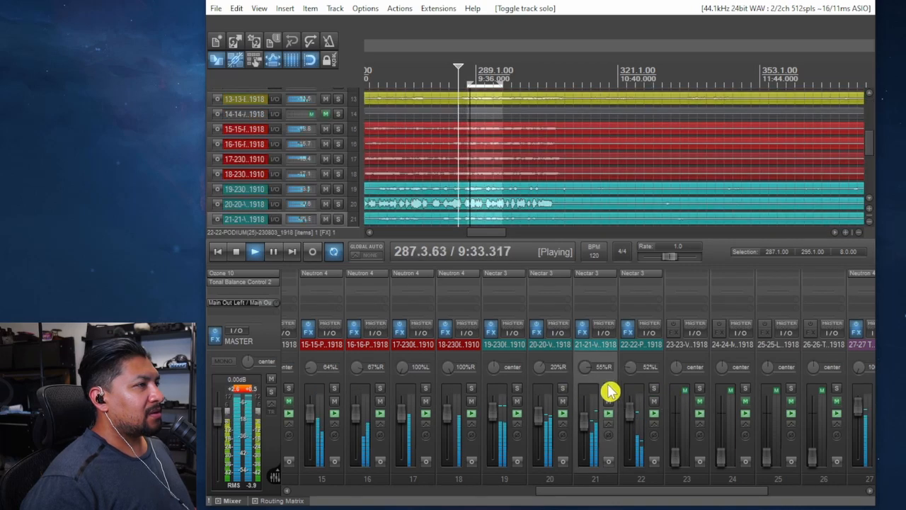
# Solo vocal tracks 20, 21, 22 and 19 progressively during playback to audition how their delays layer together.
pyautogui.click(563, 388)
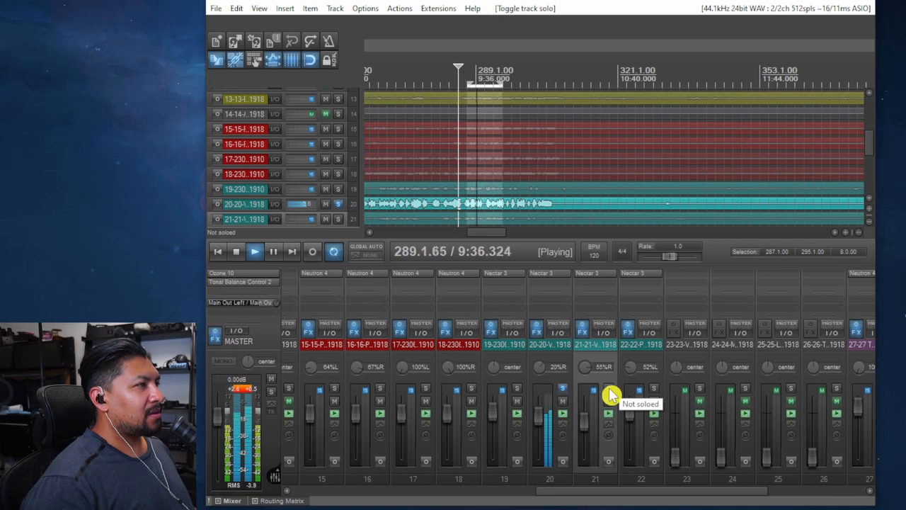
pyautogui.click(609, 391)
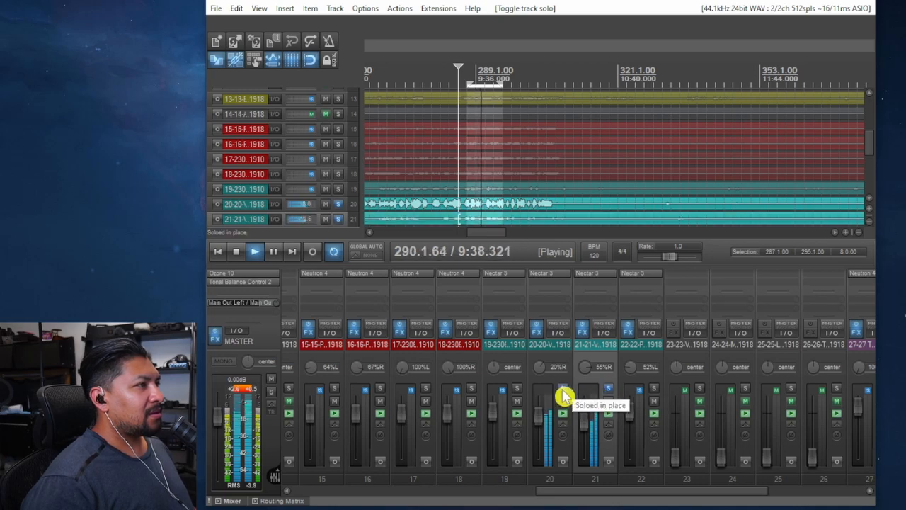
pyautogui.click(655, 393)
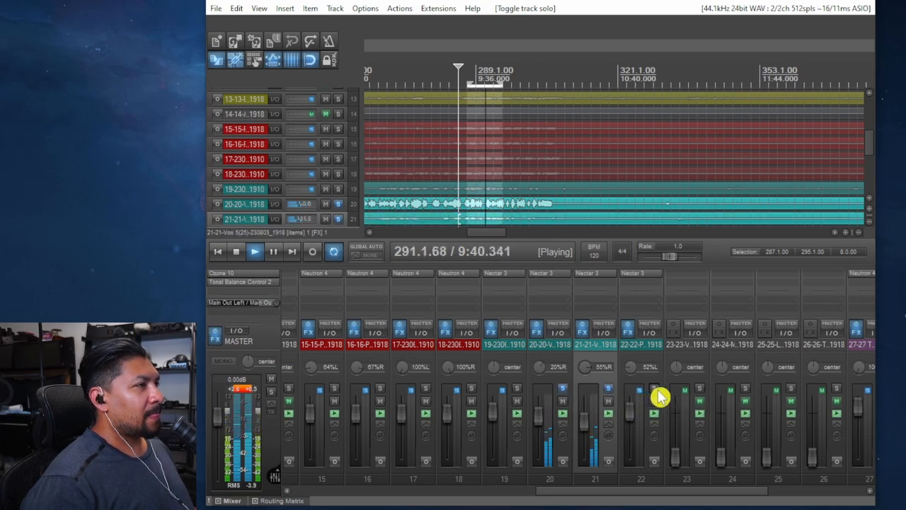
pyautogui.click(657, 395)
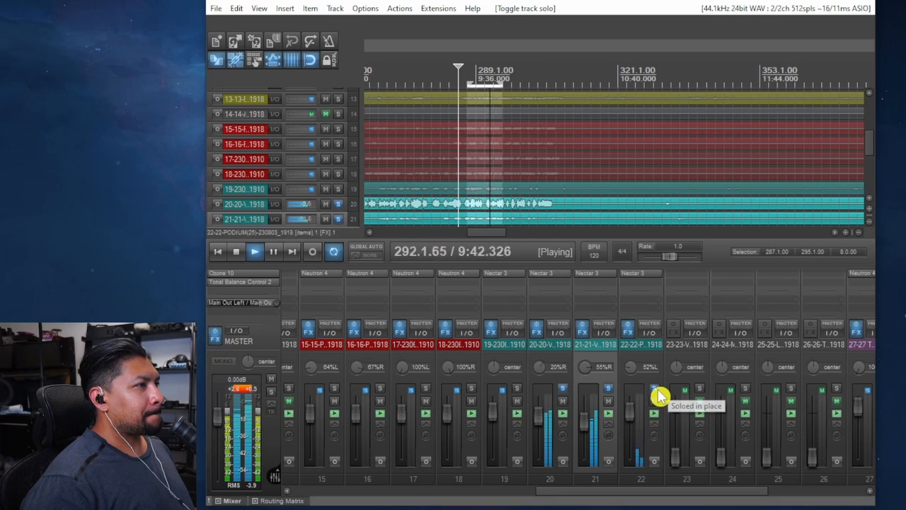
pyautogui.click(521, 394)
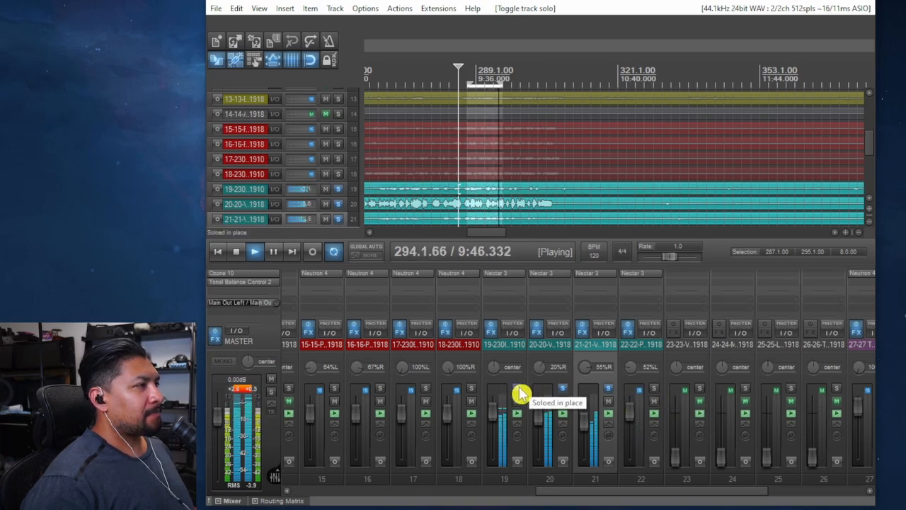
pyautogui.click(653, 391)
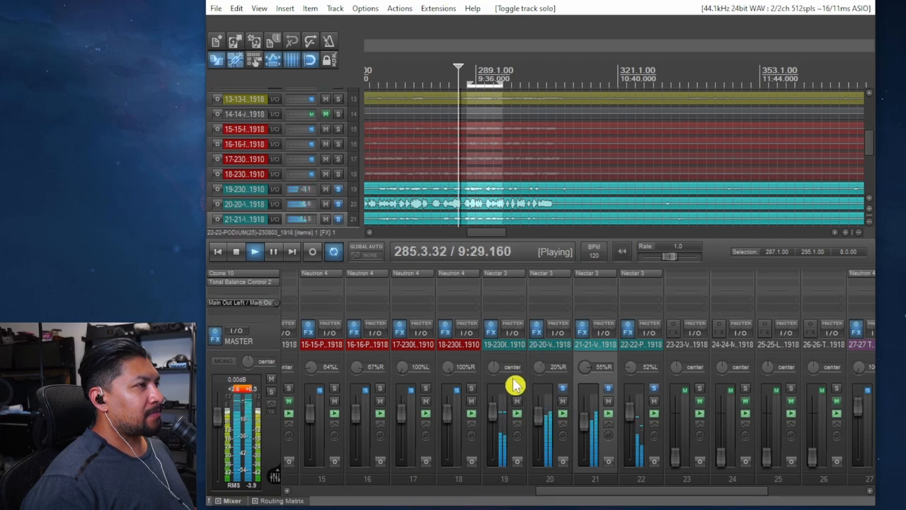
# Take tracks 19 and 20 out of the soloed vocals and bring both back in to compare the backing vocals.
pyautogui.click(518, 388)
pyautogui.click(562, 389)
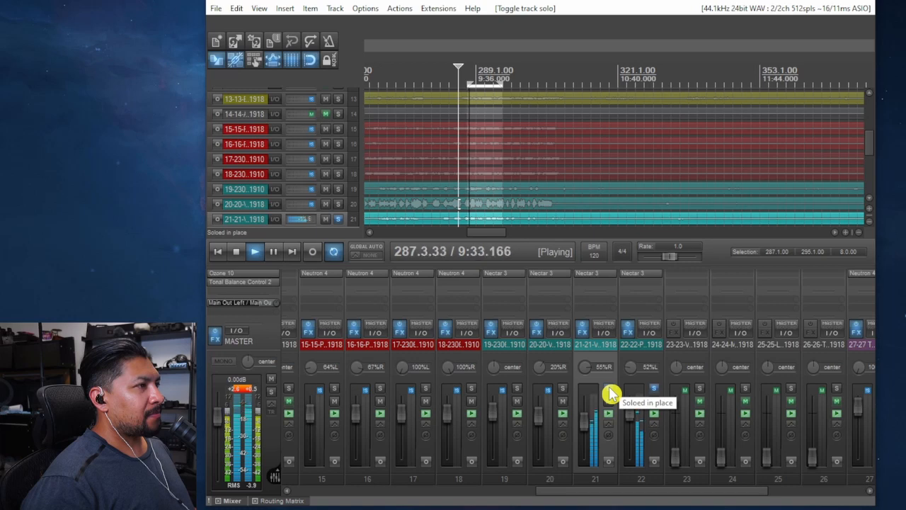
pyautogui.click(562, 390)
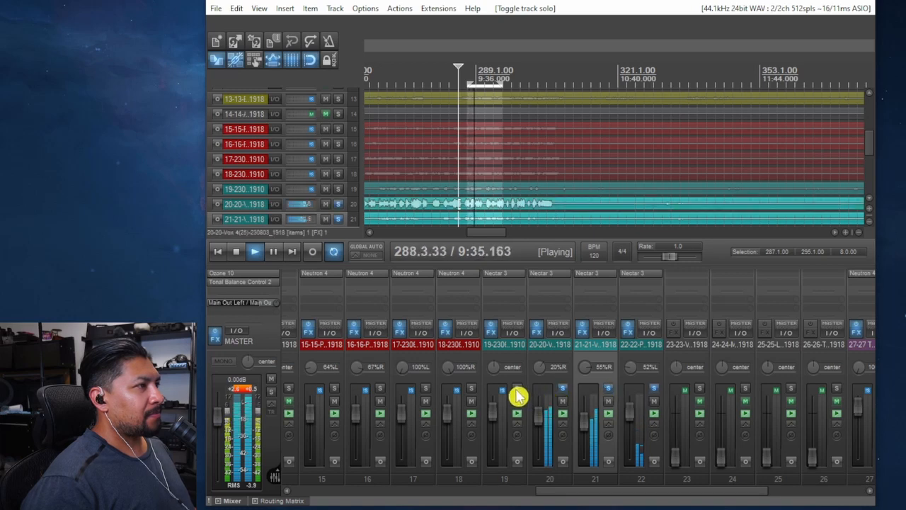
pyautogui.click(517, 389)
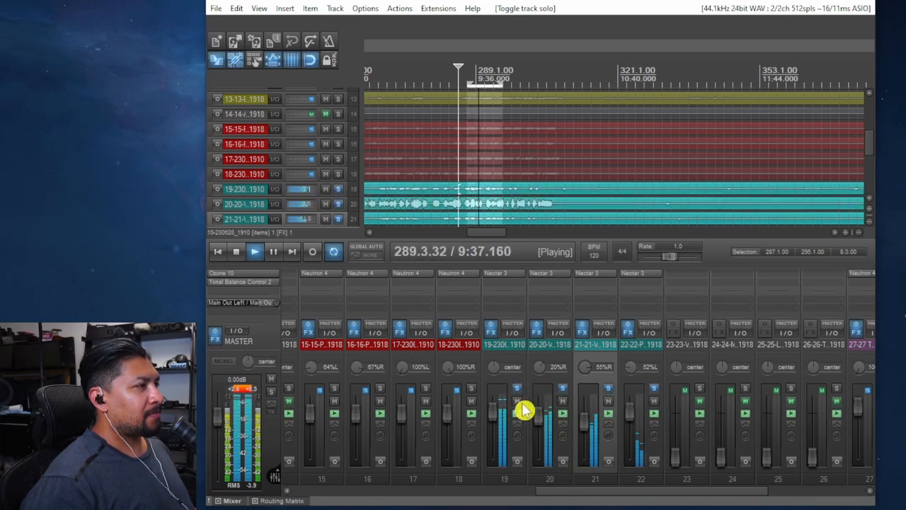
# Unsolo vocal tracks 22, 21, 20 and 19 to hear the whole mix again, and stop playback.
pyautogui.click(656, 390)
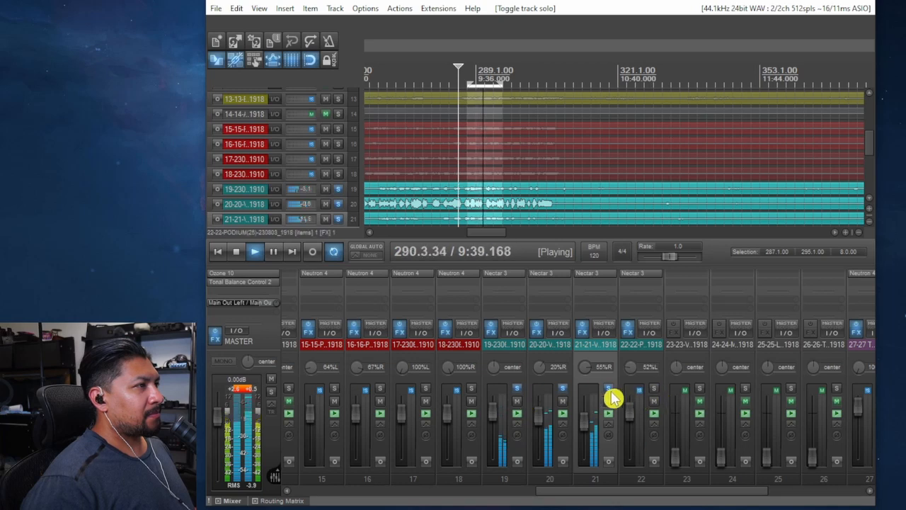
pyautogui.click(610, 390)
pyautogui.click(563, 390)
pyautogui.click(517, 390)
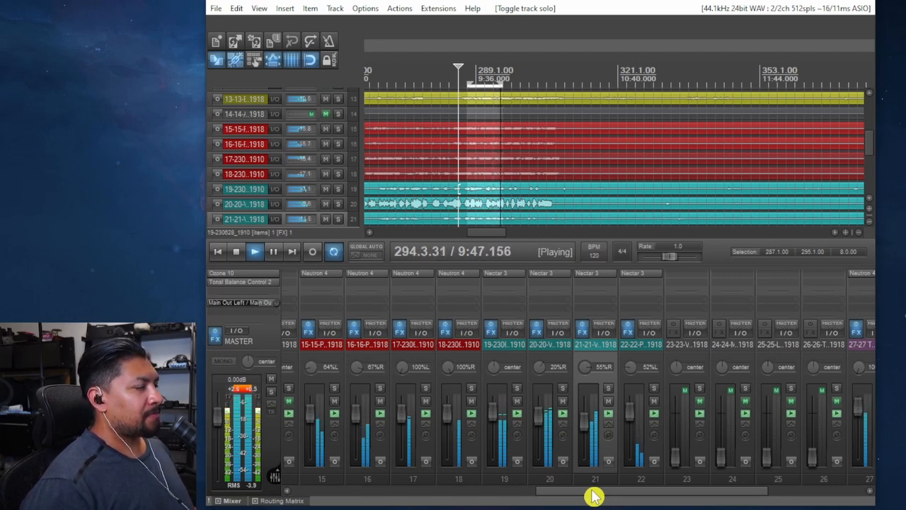
pyautogui.press('space')
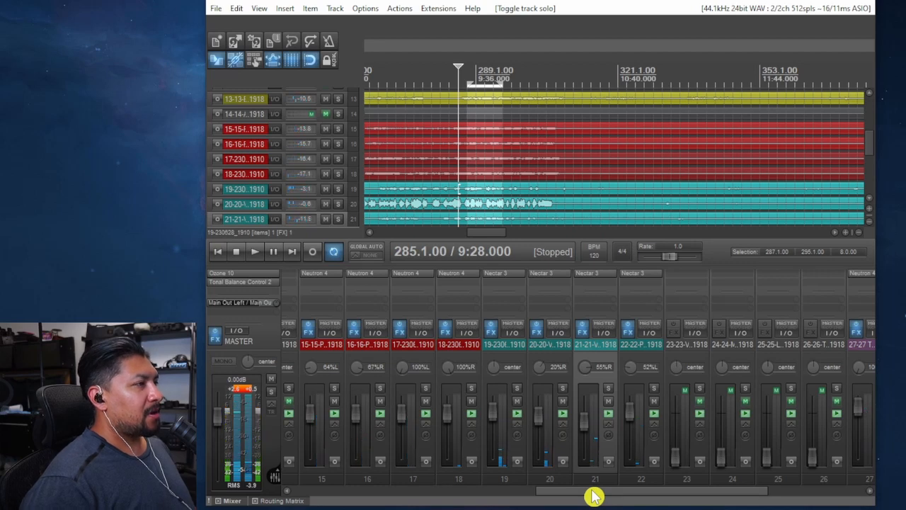
# Open Nectar 3 on vocal track 19, inspect its Delay module and mix level with playback running, and close the plugin.
pyautogui.click(499, 276)
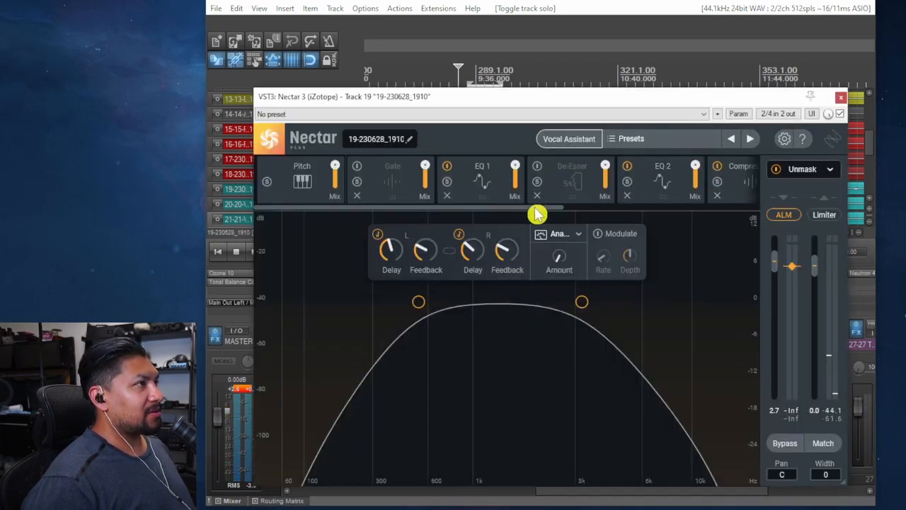
pyautogui.moveTo(599, 209); pyautogui.dragTo(758, 212)
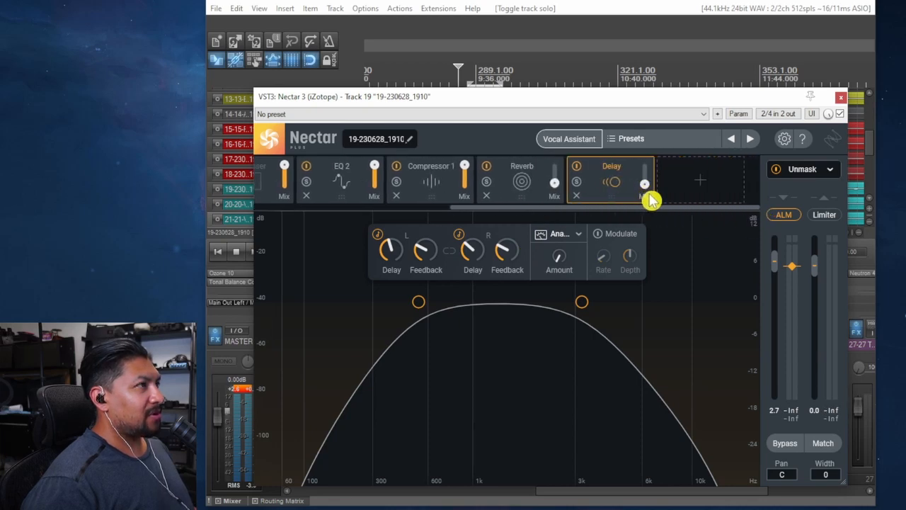
pyautogui.press('space')
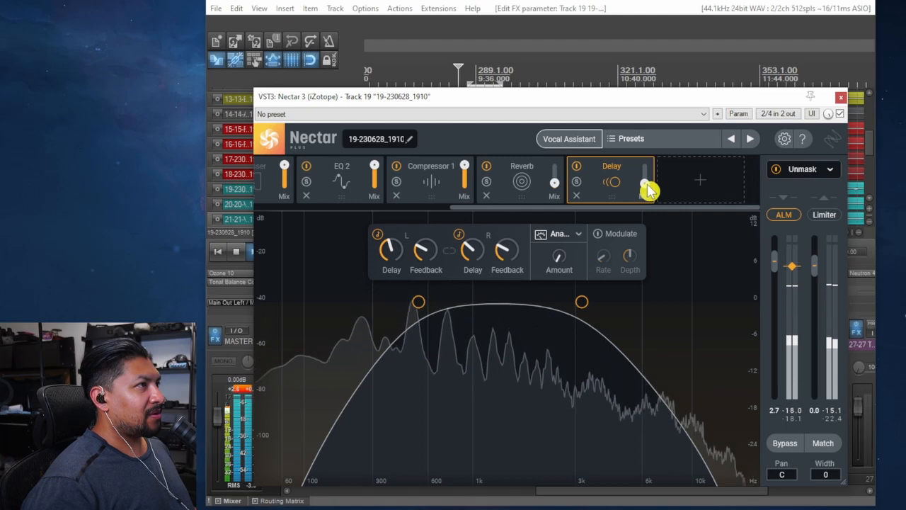
pyautogui.click(840, 97)
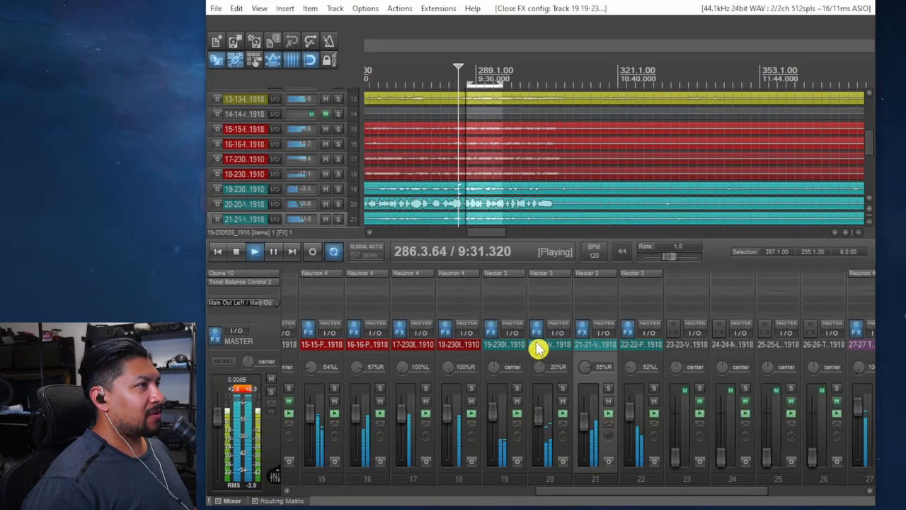
# Audition vocal tracks 19 and 20 soloed one after the other, stop playback and clear all solos.
pyautogui.click(517, 388)
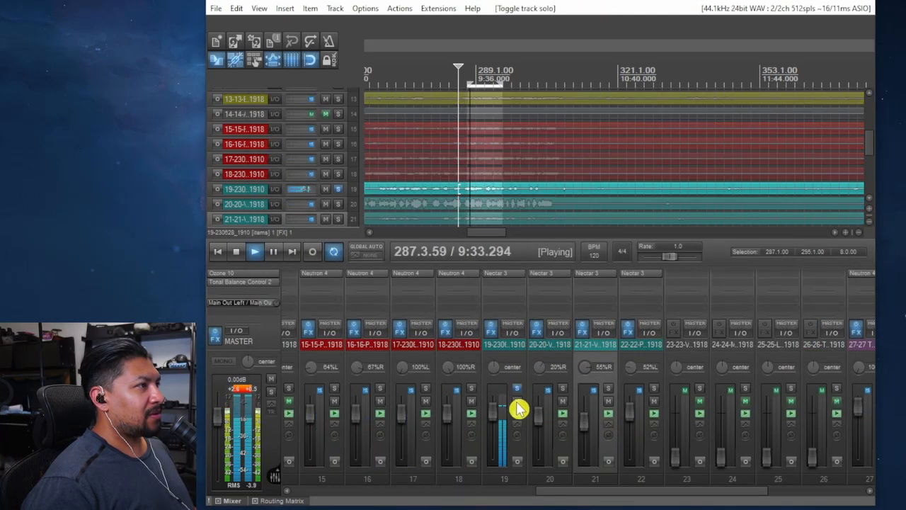
pyautogui.click(516, 389)
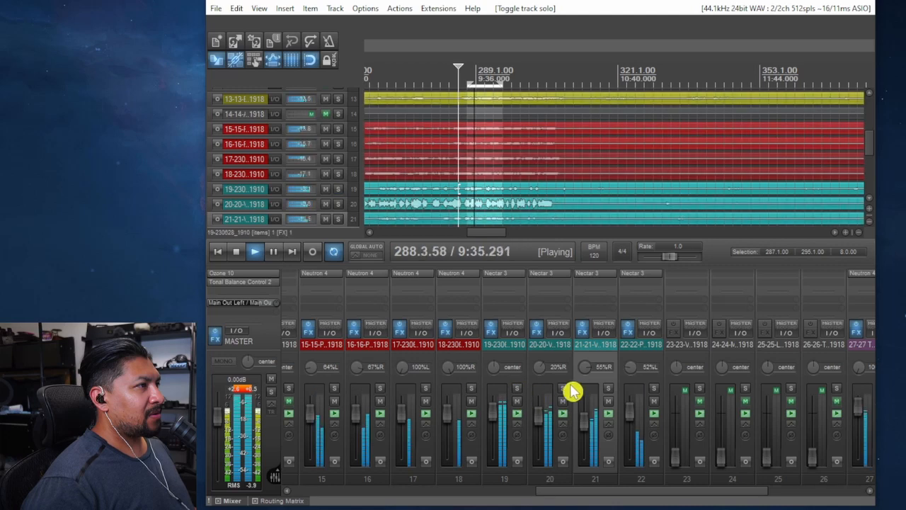
pyautogui.click(563, 389)
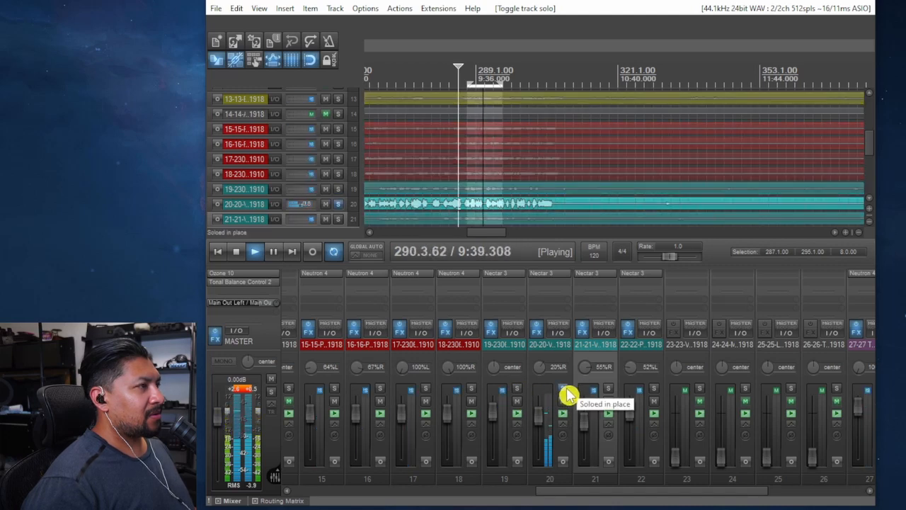
pyautogui.press('space')
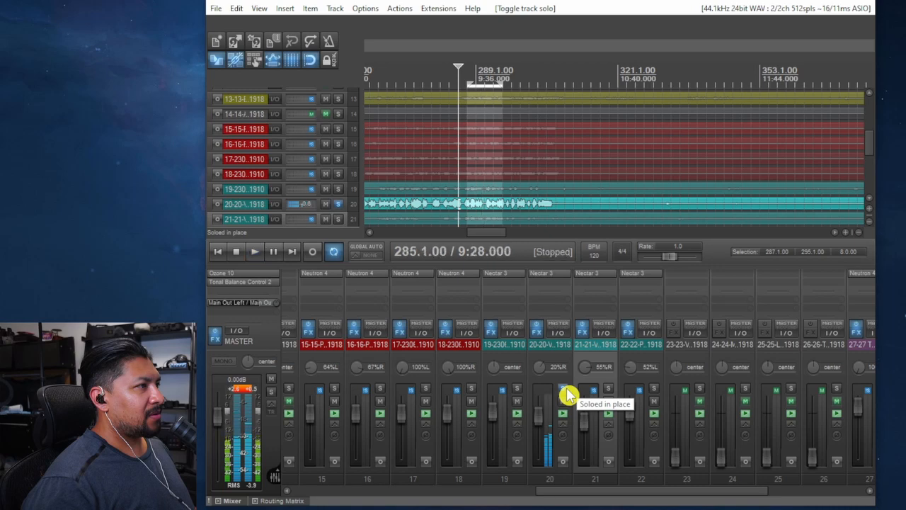
pyautogui.click(519, 390)
pyautogui.click(563, 390)
pyautogui.click(518, 390)
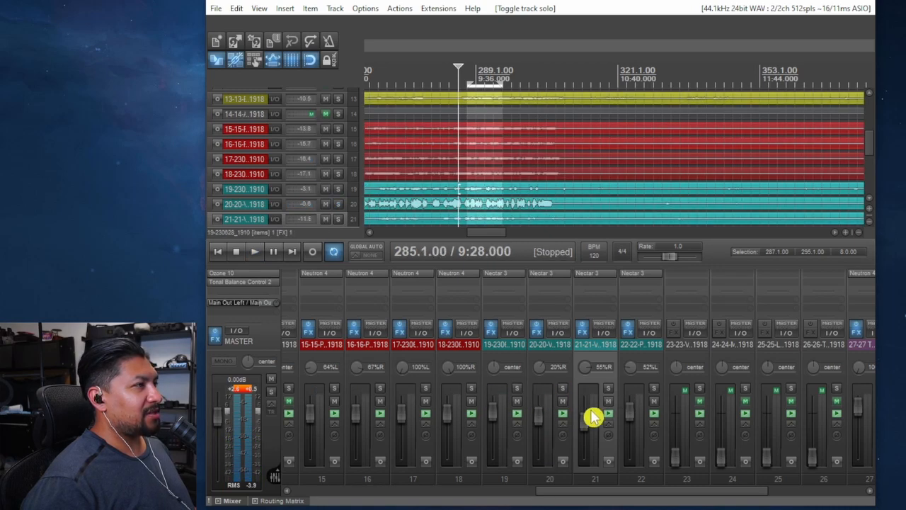